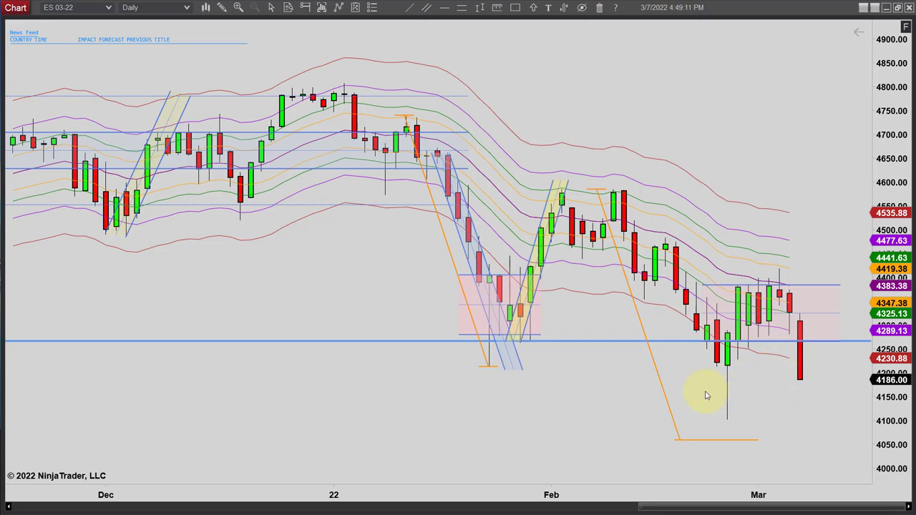
Step: Examine the daily ES 03-22 chart, comparing the long-term uptrend with the January to March decline and its drawn price levels
{"action": "scroll", "coordinate": [512, 412], "scroll_direction": "down", "scroll_amount": 5}
{"action": "scroll", "coordinate": [512, 412], "scroll_direction": "down", "scroll_amount": 6}
{"action": "left_click_drag", "start_coordinate": [875, 138], "coordinate": [877, 194]}
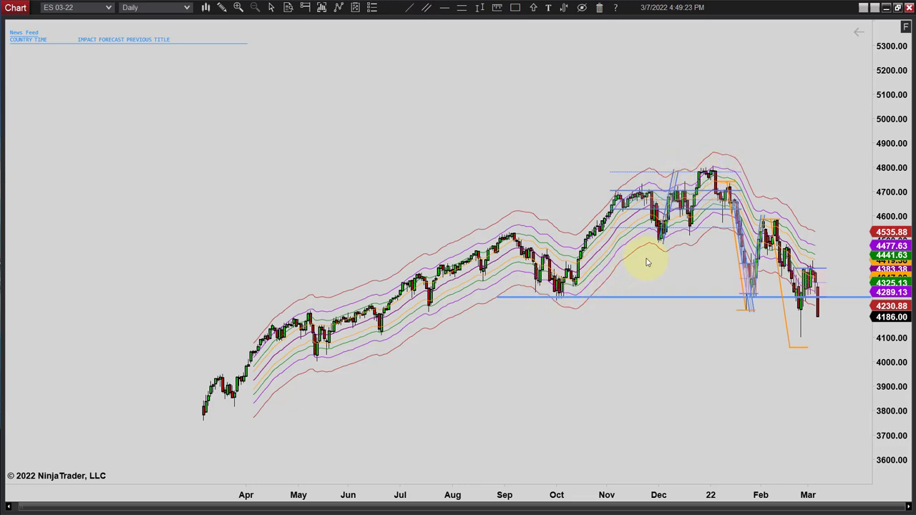
{"action": "scroll", "coordinate": [632, 412], "scroll_direction": "up", "scroll_amount": 8}
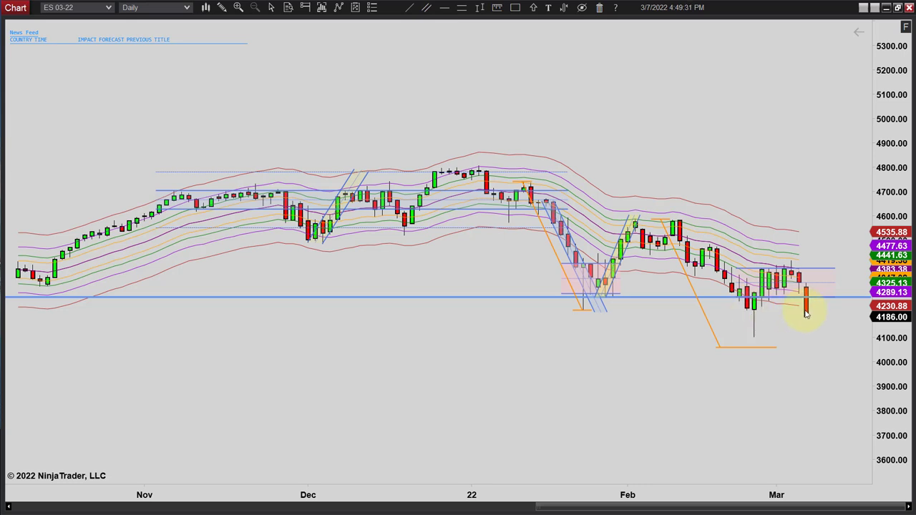
{"action": "scroll", "coordinate": [661, 405], "scroll_direction": "up", "scroll_amount": 2}
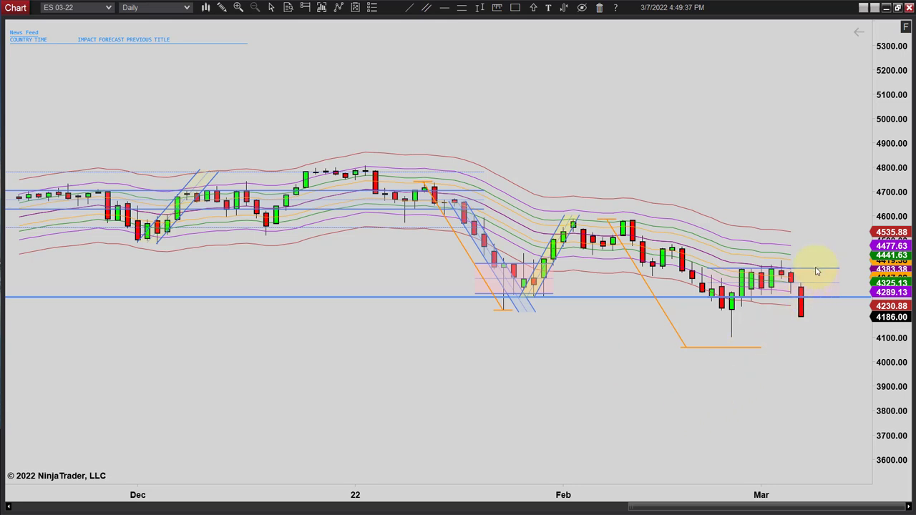
{"action": "scroll", "coordinate": [813, 271], "scroll_direction": "down", "scroll_amount": 2}
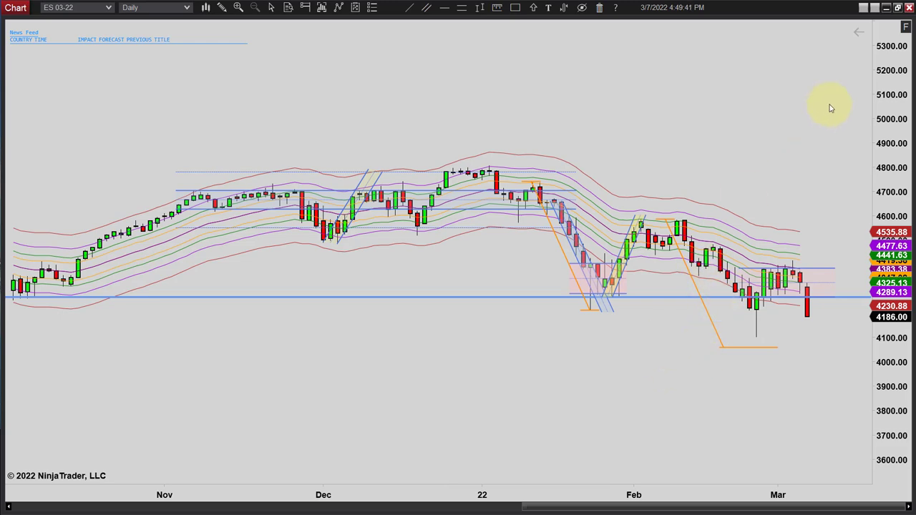
{"action": "left_click", "coordinate": [905, 27]}
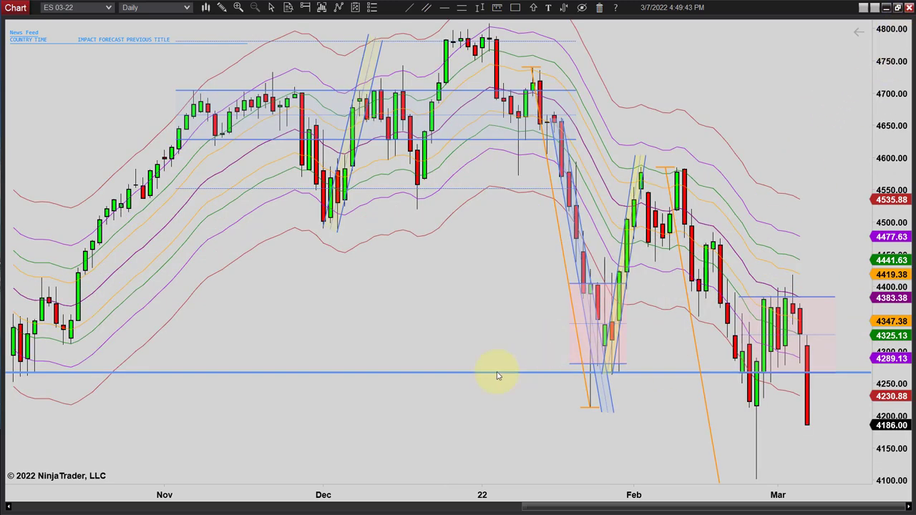
{"action": "scroll", "coordinate": [499, 376], "scroll_direction": "up", "scroll_amount": 5}
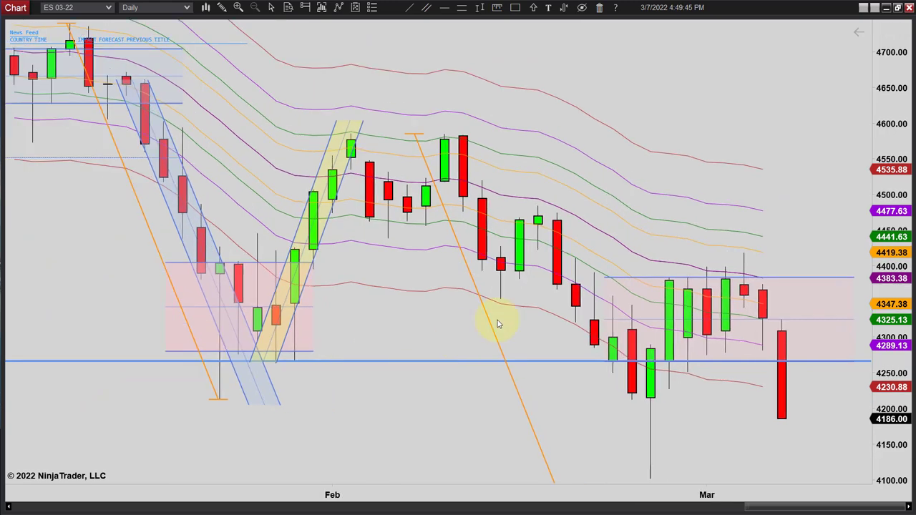
{"action": "left_click_drag", "start_coordinate": [458, 341], "coordinate": [446, 300]}
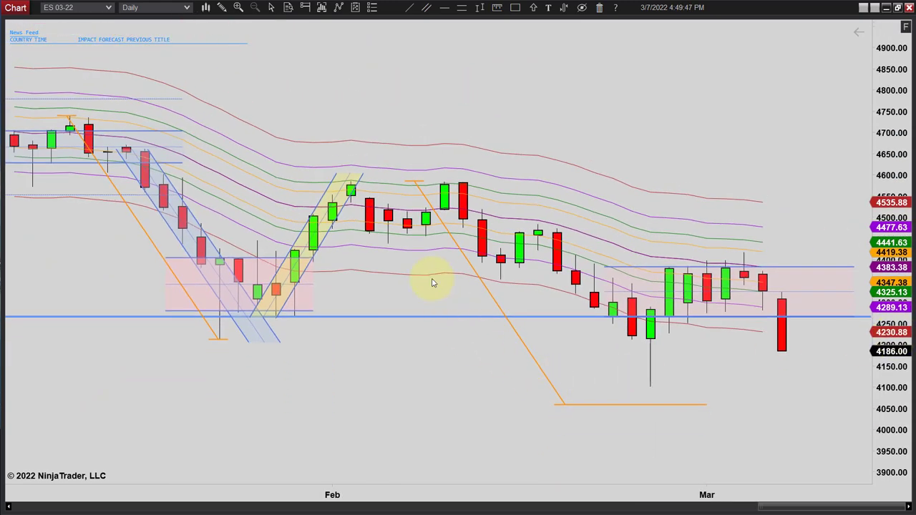
Step: Draw a measured-move extension from the early-January high near 4808 to the late-January low near 4212, projected down from the February high near 4585
{"action": "scroll", "coordinate": [222, 375], "scroll_direction": "down", "scroll_amount": 2}
{"action": "scroll", "coordinate": [353, 408], "scroll_direction": "up", "scroll_amount": 5}
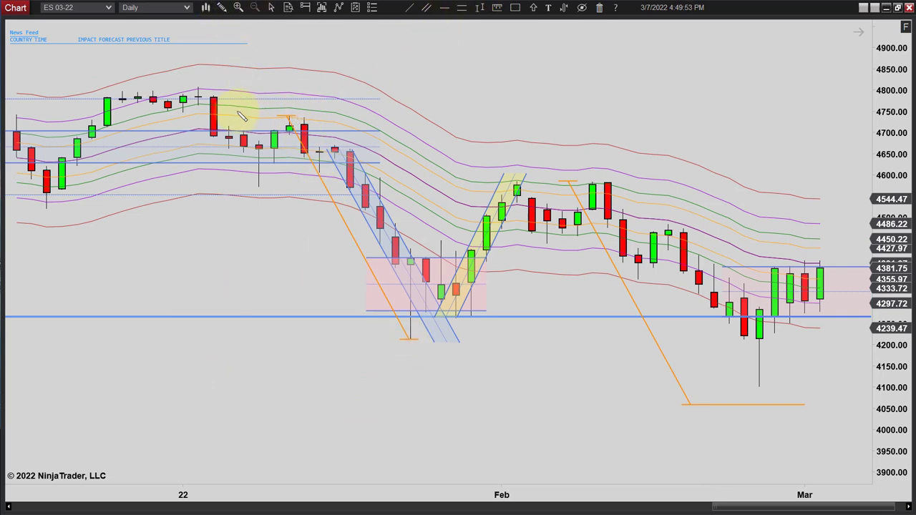
{"action": "left_click", "coordinate": [198, 89]}
{"action": "left_click", "coordinate": [391, 335]}
{"action": "left_click_drag", "start_coordinate": [391, 334], "coordinate": [417, 346]}
{"action": "key", "text": "ctrl+c"}
{"action": "key", "text": "ctrl+v"}
{"action": "left_click", "coordinate": [586, 185]}
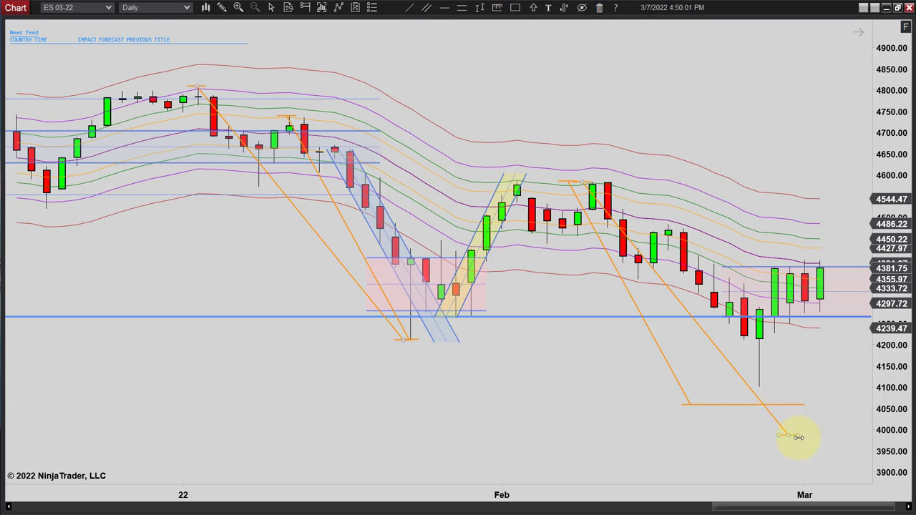
{"action": "left_click", "coordinate": [834, 435]}
{"action": "scroll", "coordinate": [648, 446], "scroll_direction": "down", "scroll_amount": 2}
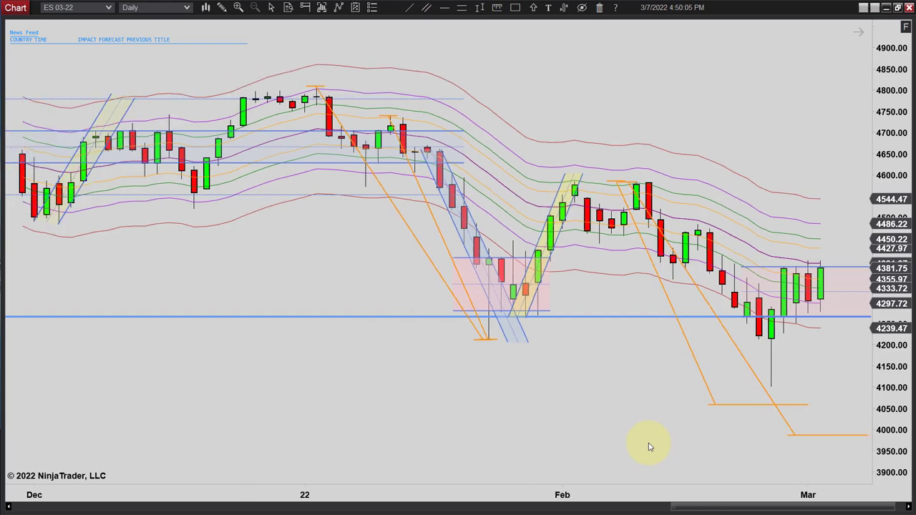
{"action": "scroll", "coordinate": [572, 430], "scroll_direction": "down", "scroll_amount": 3}
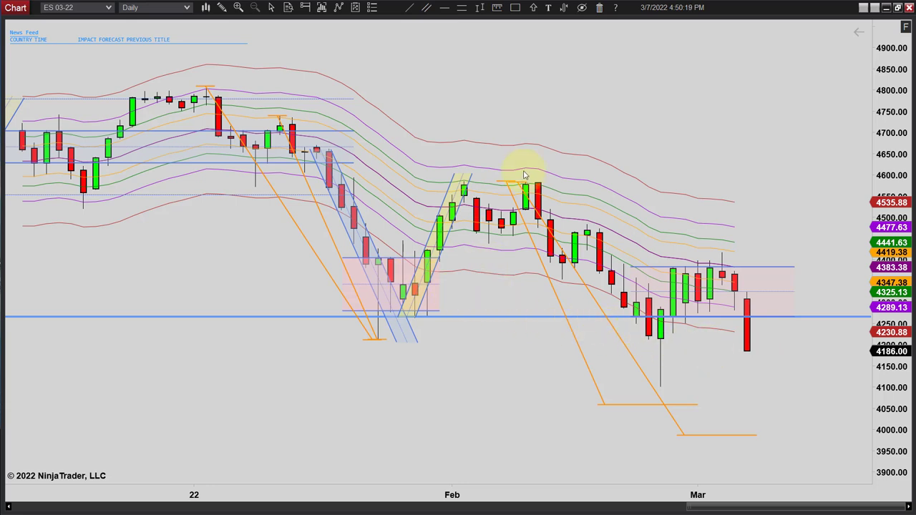
{"action": "left_click_drag", "start_coordinate": [531, 392], "coordinate": [488, 395]}
Step: On the 2000-tick chart, nudge the thick blue horizontal line near 4243 slightly lower and return it to its previous level
{"action": "scroll", "coordinate": [488, 392], "scroll_direction": "down", "scroll_amount": 1}
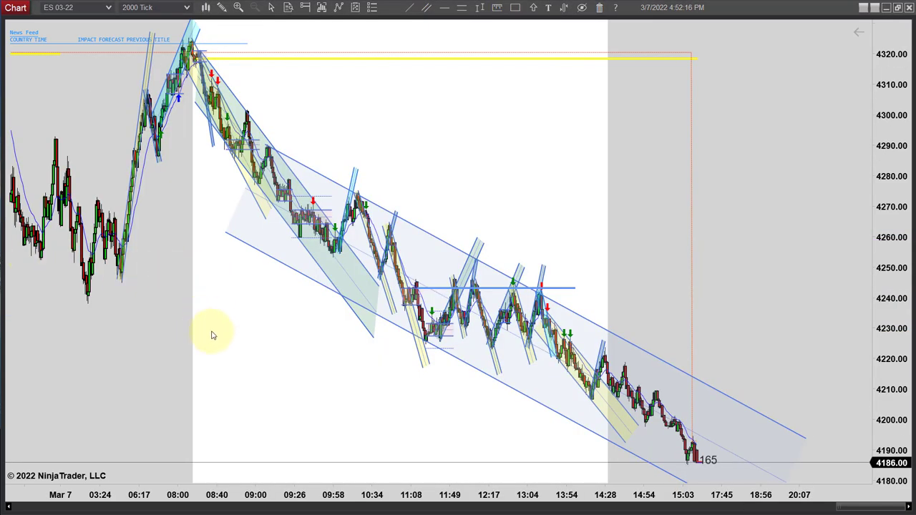
{"action": "left_click_drag", "start_coordinate": [211, 335], "coordinate": [279, 337]}
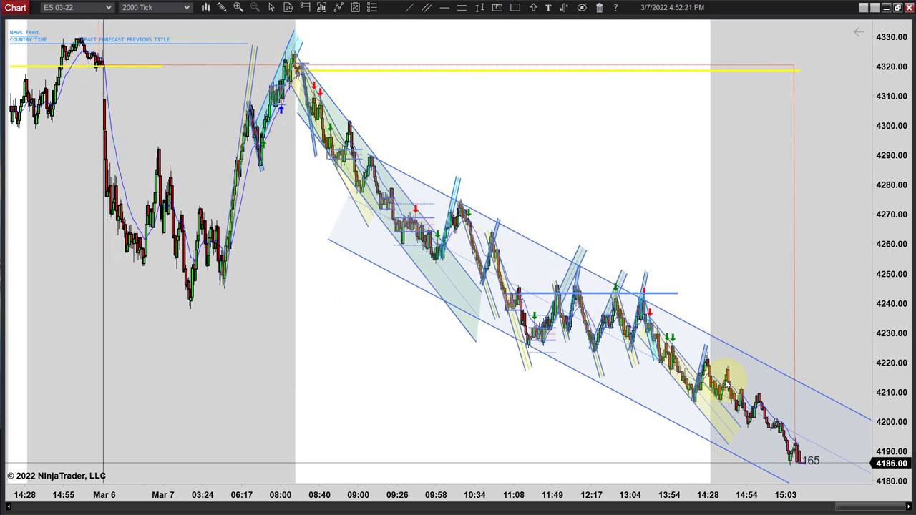
{"action": "scroll", "coordinate": [680, 379], "scroll_direction": "up", "scroll_amount": 1}
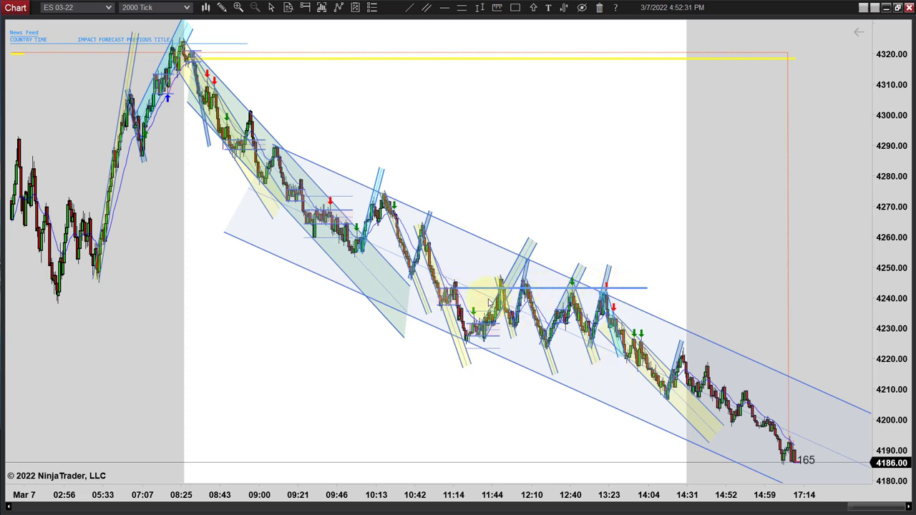
{"action": "mouse_move", "coordinate": [543, 290]}
{"action": "left_mouse_down"}
{"action": "mouse_move", "coordinate": [542, 280]}
{"action": "mouse_move", "coordinate": [541, 292]}
{"action": "left_mouse_up"}
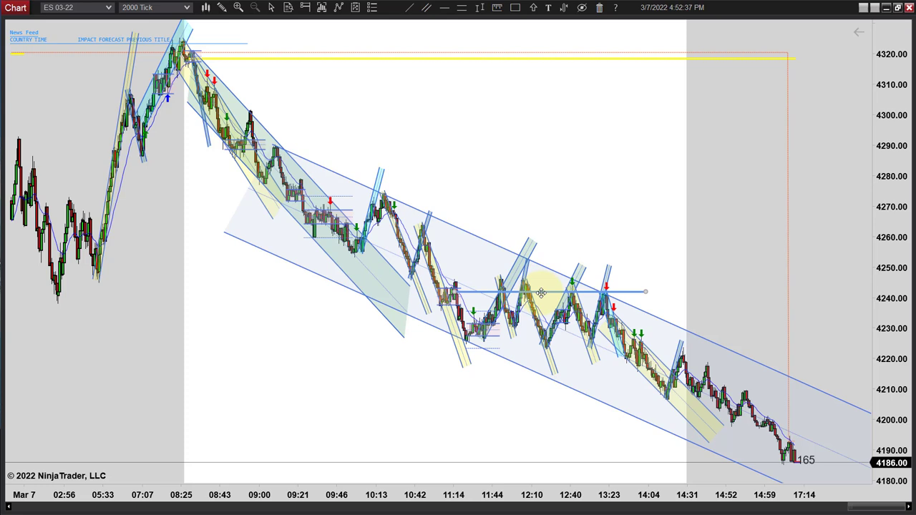
{"action": "left_click_drag", "start_coordinate": [541, 292], "coordinate": [541, 288]}
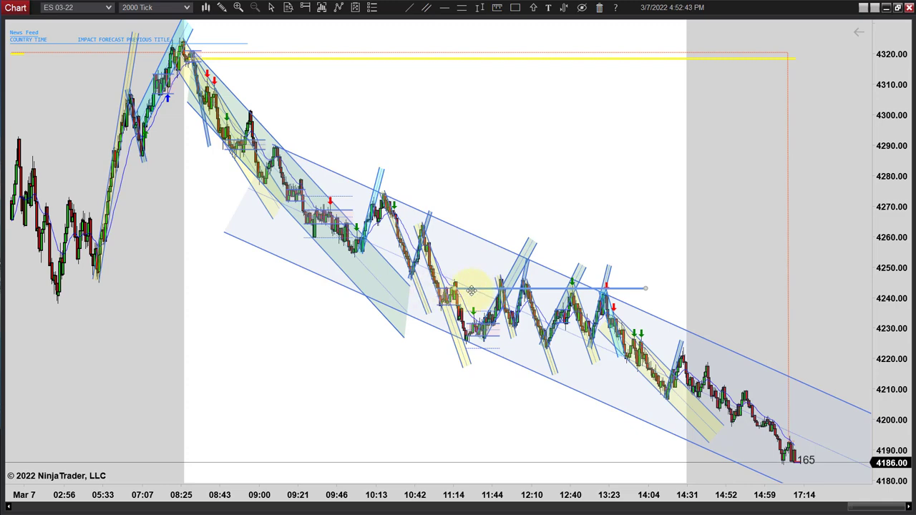
Step: Examine the March 7 session on the 2000-tick chart, going back from the afternoon downtrend channel to the premarket rally
{"action": "scroll", "coordinate": [409, 371], "scroll_direction": "up", "scroll_amount": 3}
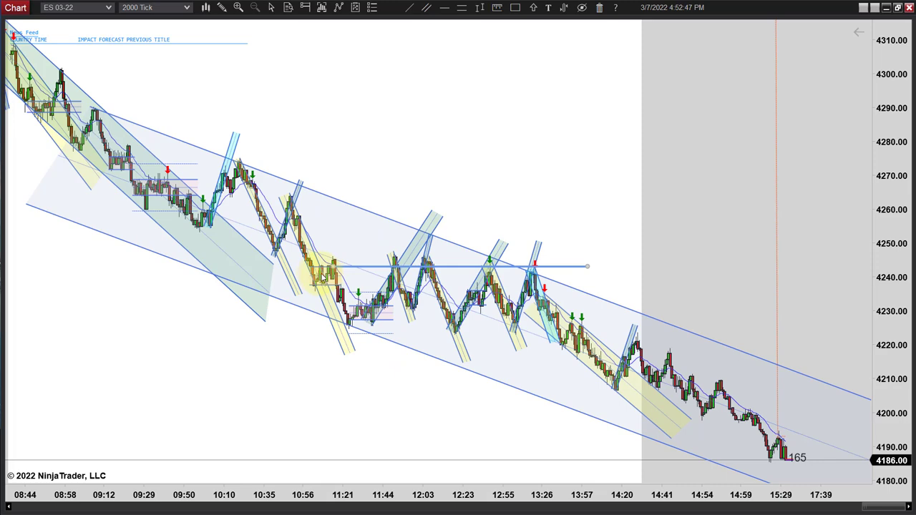
{"action": "left_click_drag", "start_coordinate": [320, 427], "coordinate": [385, 427]}
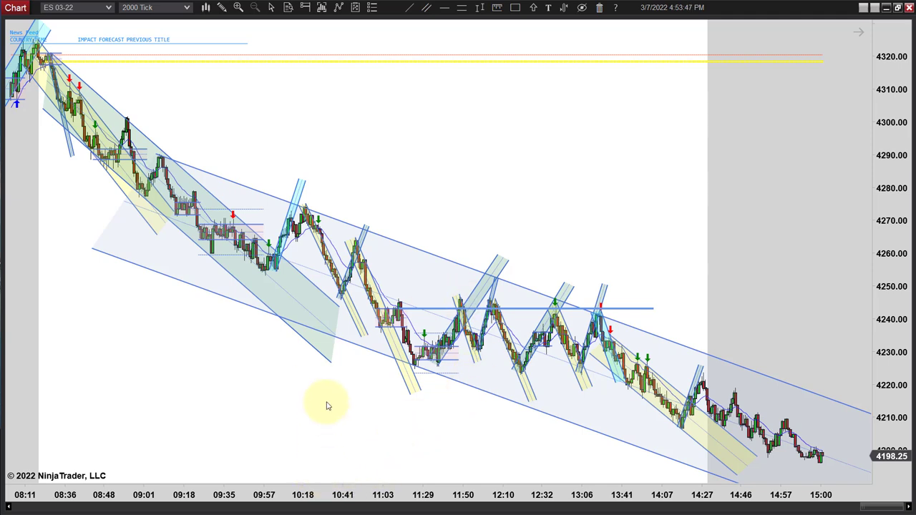
{"action": "scroll", "coordinate": [284, 408], "scroll_direction": "up", "scroll_amount": 2}
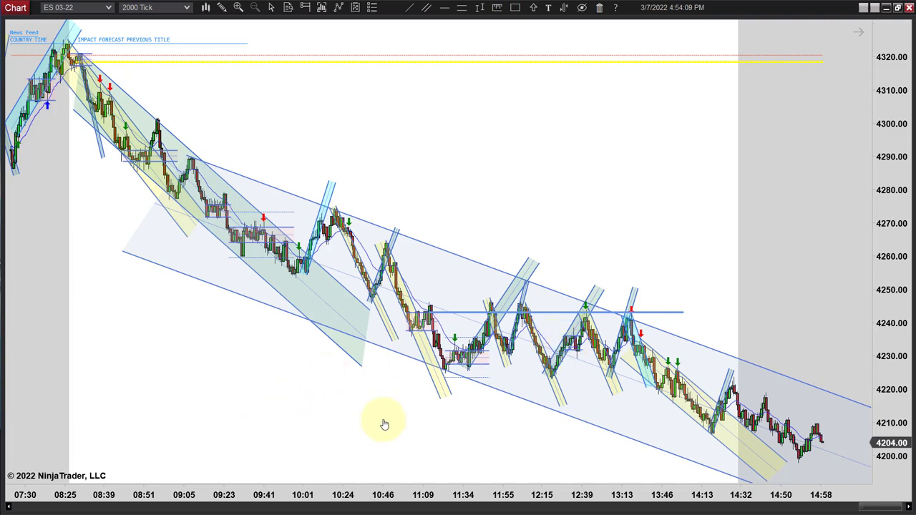
{"action": "scroll", "coordinate": [379, 436], "scroll_direction": "up", "scroll_amount": 5}
{"action": "scroll", "coordinate": [399, 453], "scroll_direction": "up", "scroll_amount": 5}
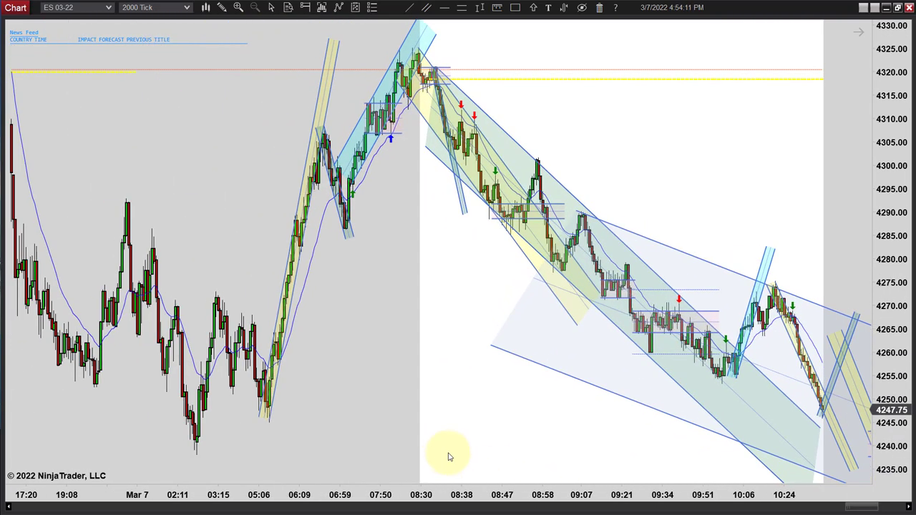
{"action": "scroll", "coordinate": [440, 449], "scroll_direction": "up", "scroll_amount": 5}
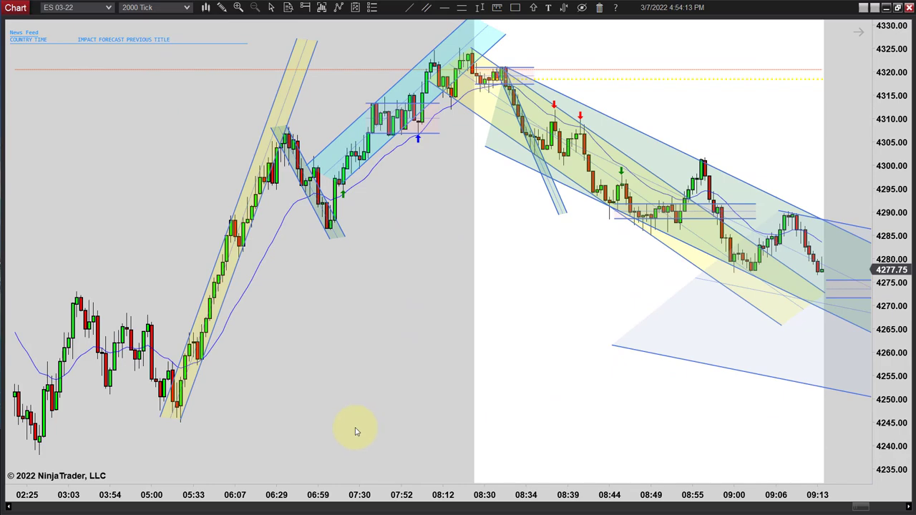
{"action": "scroll", "coordinate": [460, 441], "scroll_direction": "up", "scroll_amount": 5}
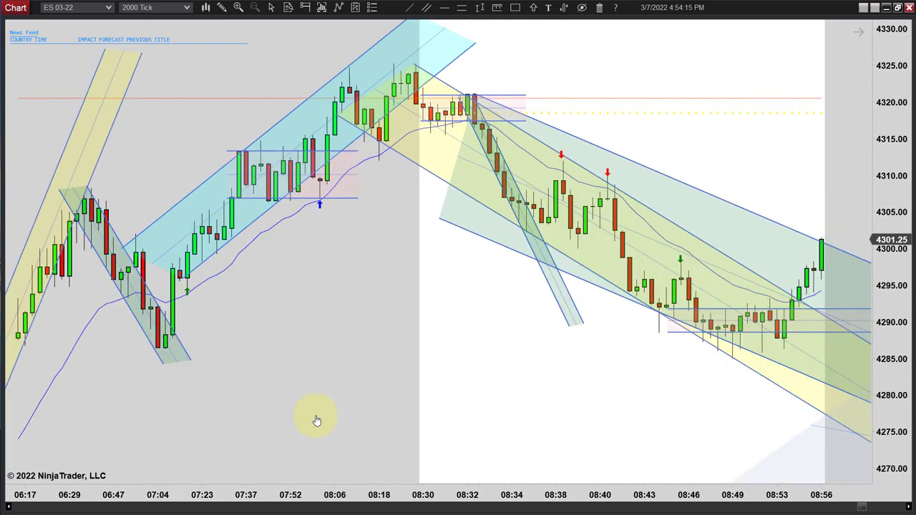
{"action": "scroll", "coordinate": [372, 431], "scroll_direction": "up", "scroll_amount": 2}
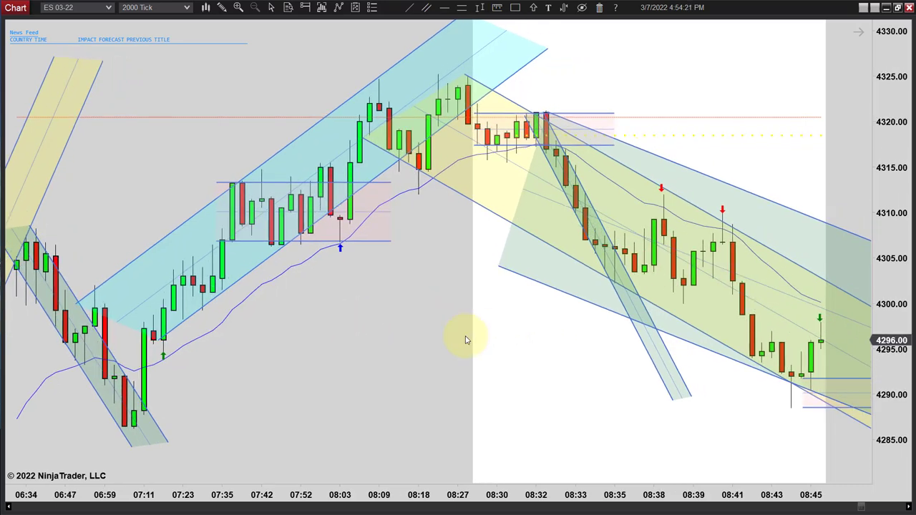
{"action": "scroll", "coordinate": [429, 358], "scroll_direction": "up", "scroll_amount": 6}
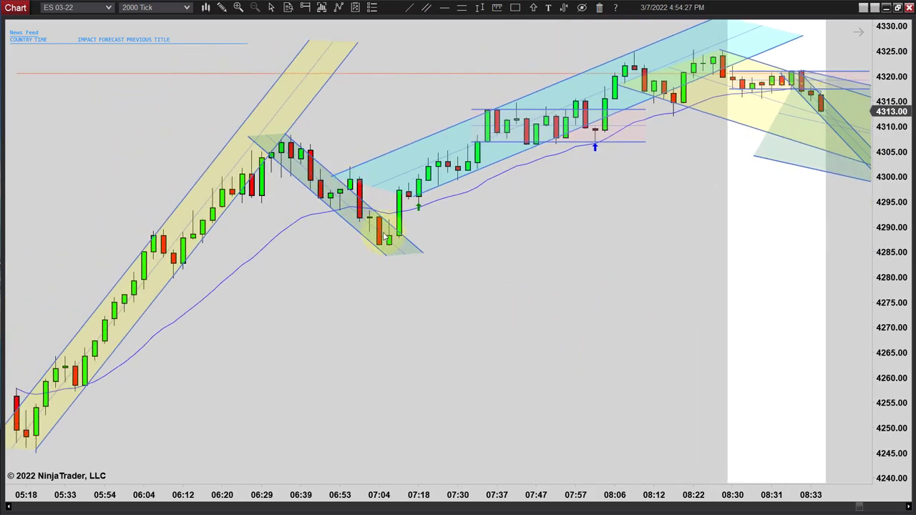
Step: Draw a measured-move extension from the 05:19 low near 4246 to the 06:34 high near 4308, projected up from the 07:04 low near 4286
{"action": "scroll", "coordinate": [386, 242], "scroll_direction": "down", "scroll_amount": 3}
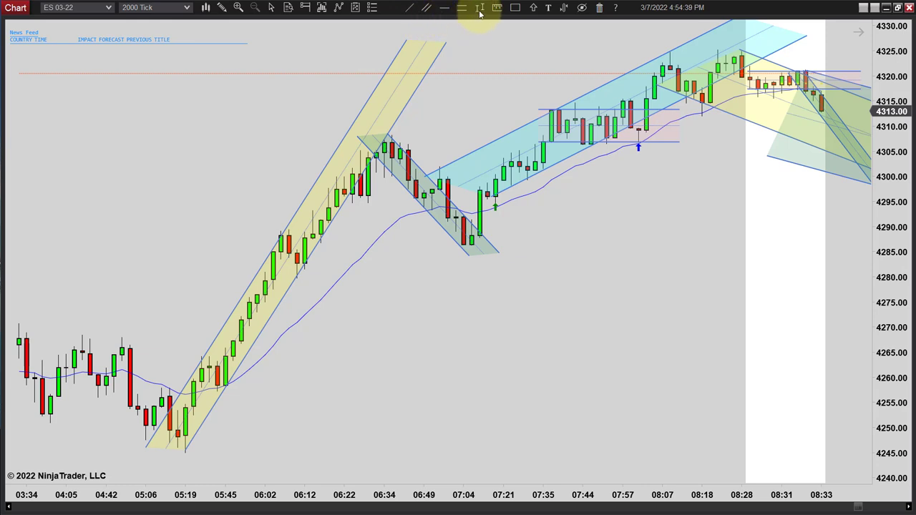
{"action": "left_click", "coordinate": [184, 449]}
{"action": "left_click", "coordinate": [390, 134]}
{"action": "left_click", "coordinate": [392, 180]}
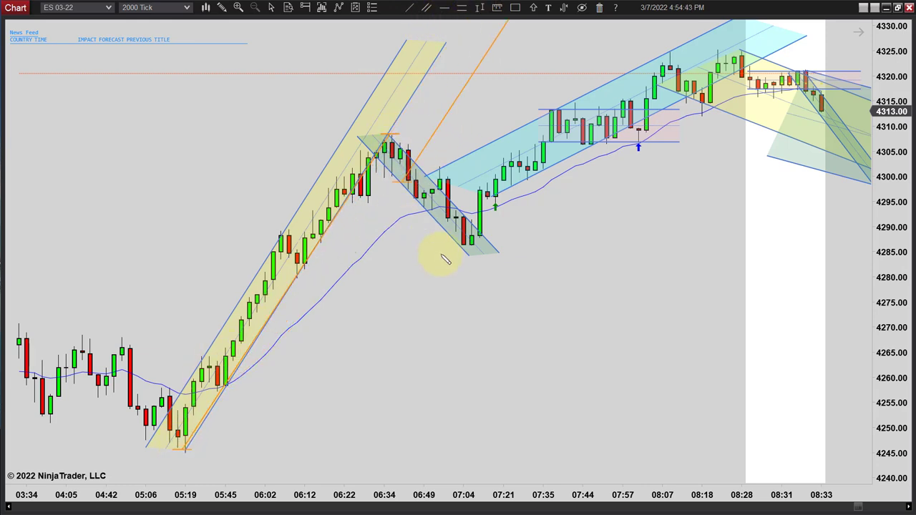
{"action": "left_click", "coordinate": [465, 246]}
Step: Examine the premarket projection's upper target against the rally, and the price action through the 08:30 open and early downtrend
{"action": "left_click_drag", "start_coordinate": [877, 109], "coordinate": [887, 329]}
{"action": "left_click_drag", "start_coordinate": [679, 70], "coordinate": [765, 70]}
{"action": "left_click_drag", "start_coordinate": [711, 348], "coordinate": [391, 266]}
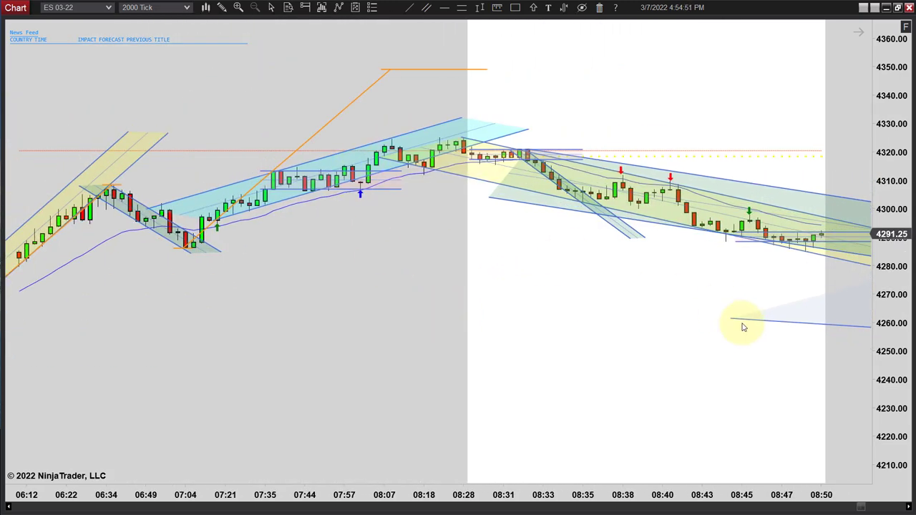
{"action": "left_click_drag", "start_coordinate": [455, 312], "coordinate": [521, 311]}
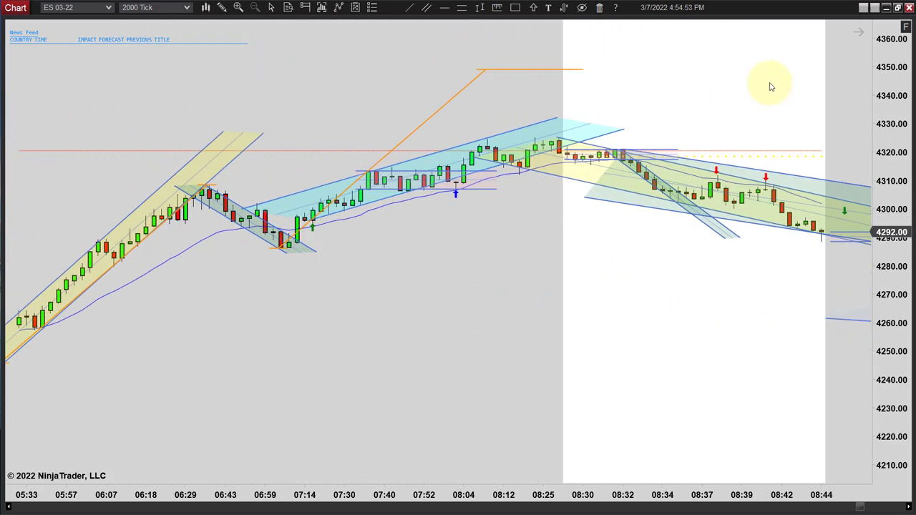
{"action": "left_click", "coordinate": [906, 27]}
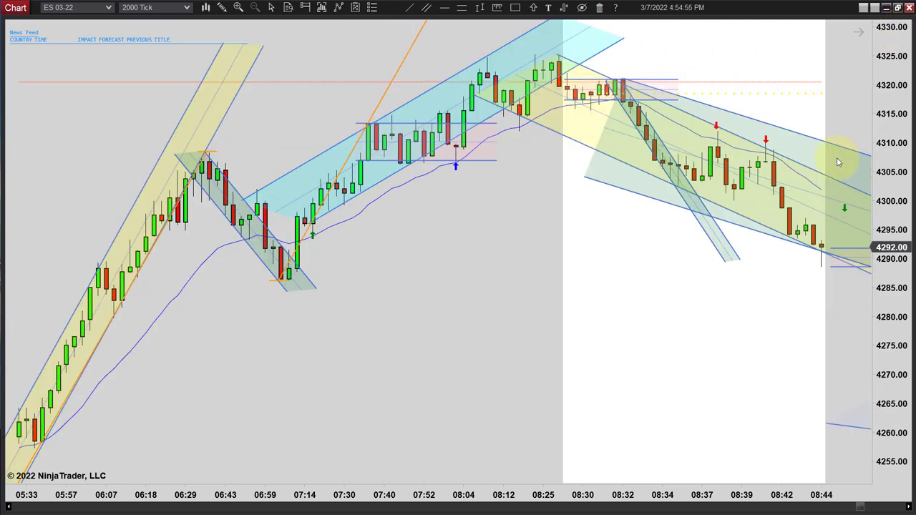
{"action": "left_click_drag", "start_coordinate": [888, 114], "coordinate": [877, 242]}
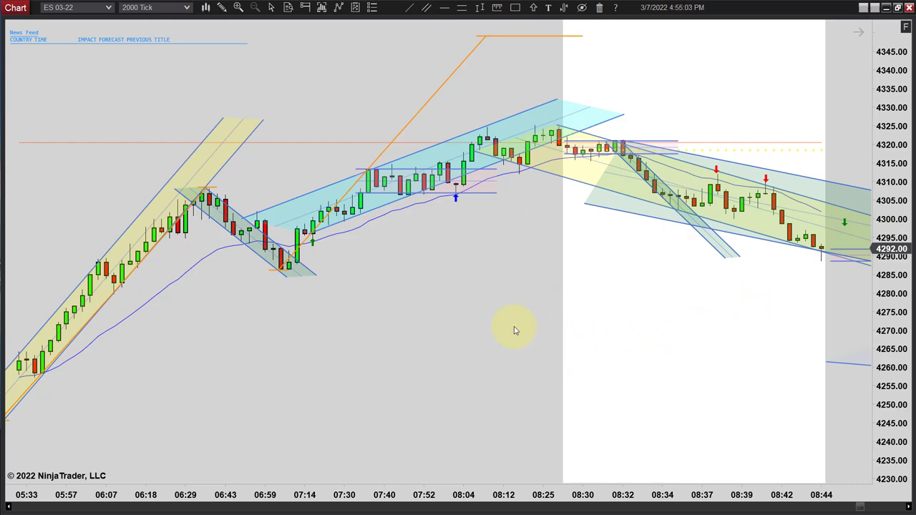
{"action": "left_click_drag", "start_coordinate": [458, 336], "coordinate": [498, 337]}
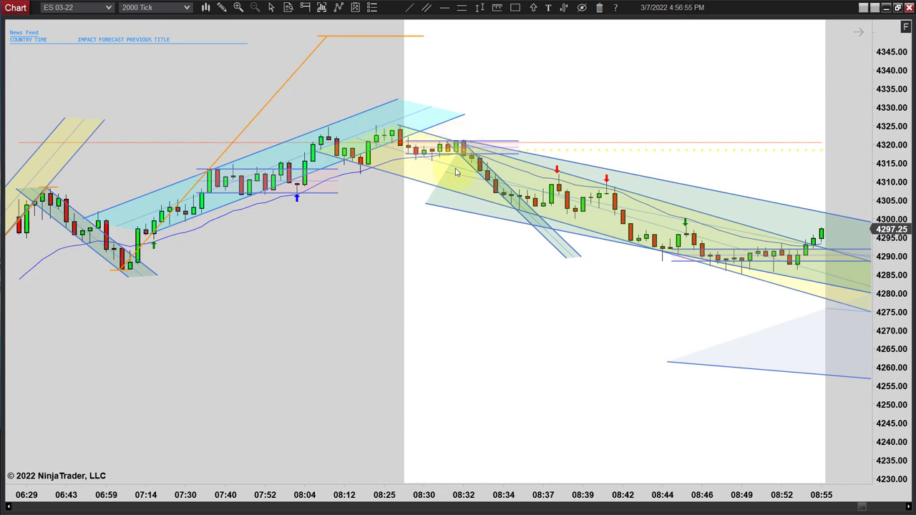
{"action": "scroll", "coordinate": [431, 285], "scroll_direction": "up", "scroll_amount": 2}
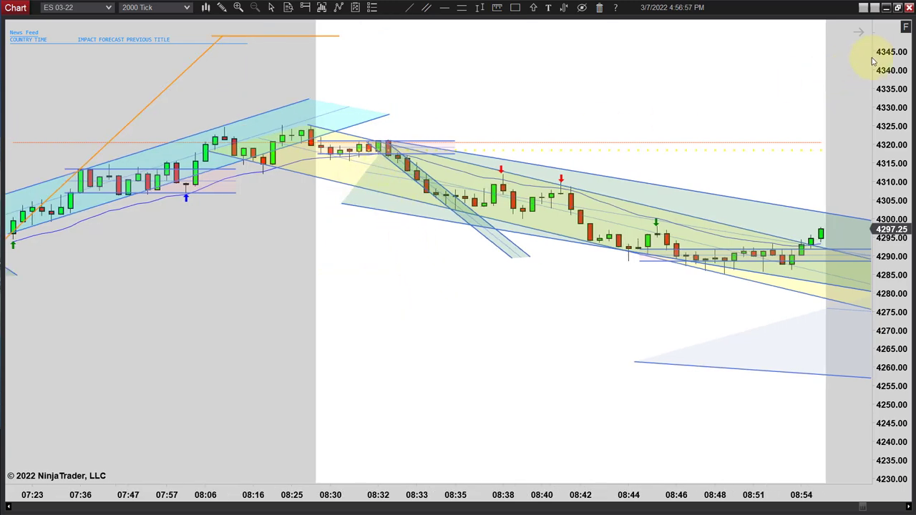
{"action": "left_click", "coordinate": [903, 28]}
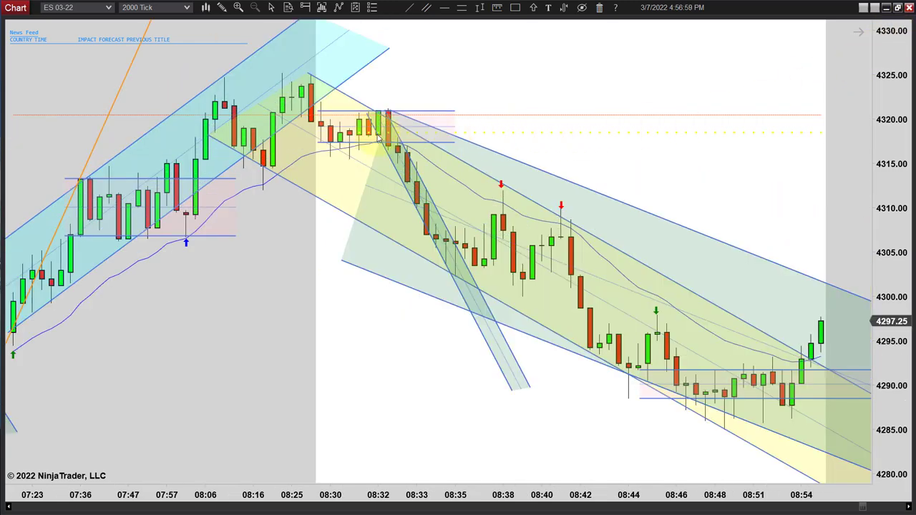
{"action": "scroll", "coordinate": [483, 160], "scroll_direction": "down", "scroll_amount": 3}
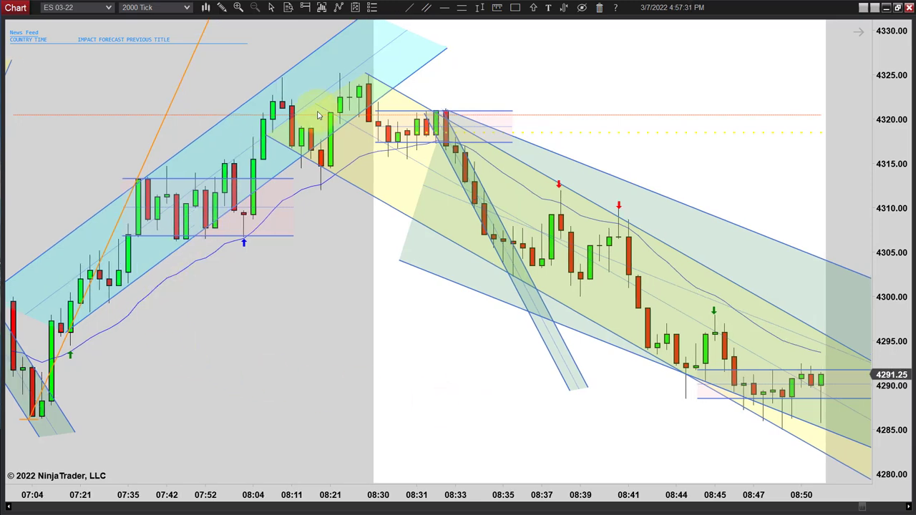
{"action": "scroll", "coordinate": [179, 327], "scroll_direction": "down", "scroll_amount": 2}
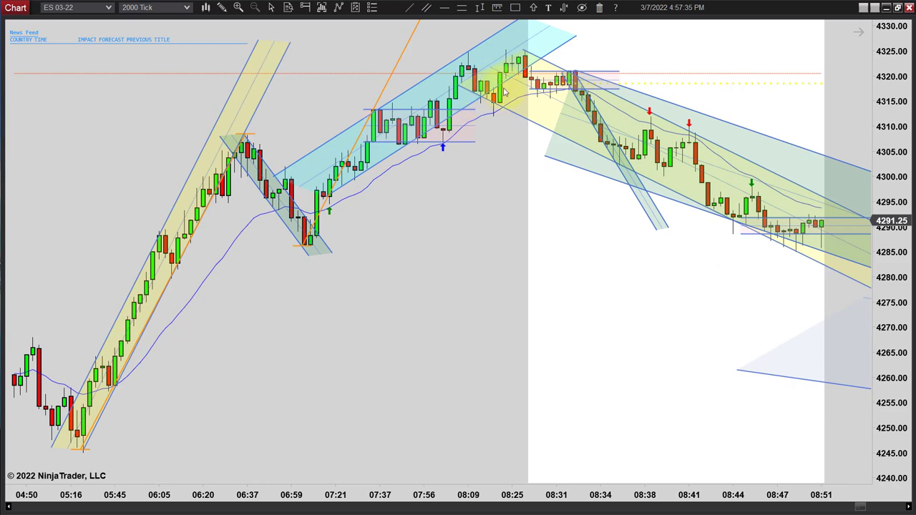
Step: Draw a measured move from the 08:32 high near 4321 to the low near 4300, projected down from 4310, and lengthen its target line near 4289
{"action": "scroll", "coordinate": [544, 288], "scroll_direction": "up", "scroll_amount": 3}
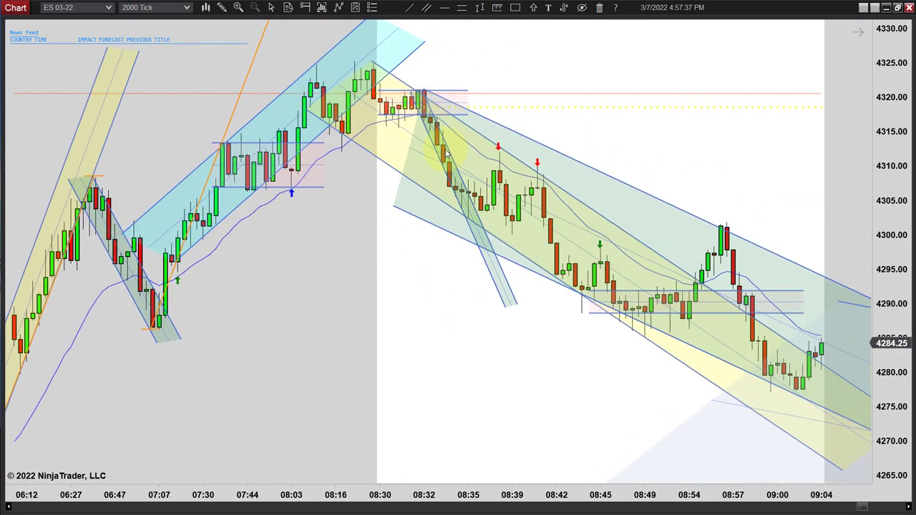
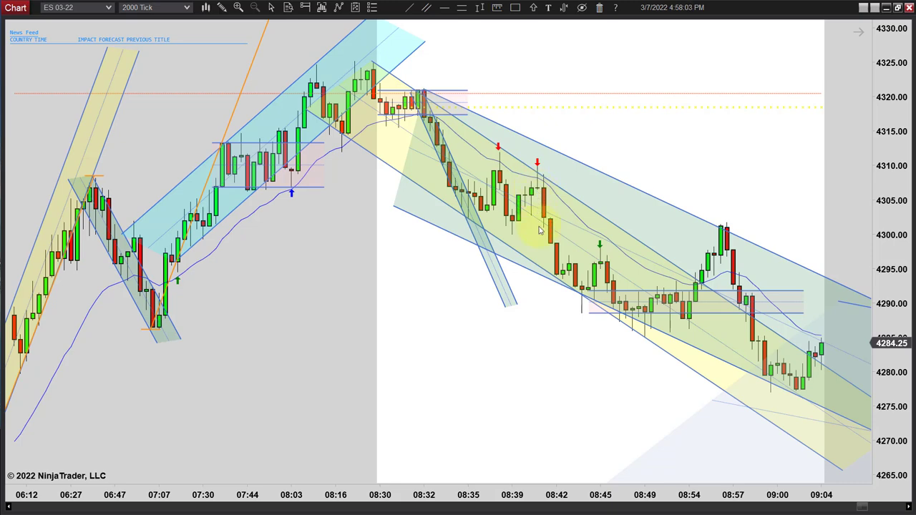
{"action": "left_click_drag", "start_coordinate": [548, 413], "coordinate": [493, 413]}
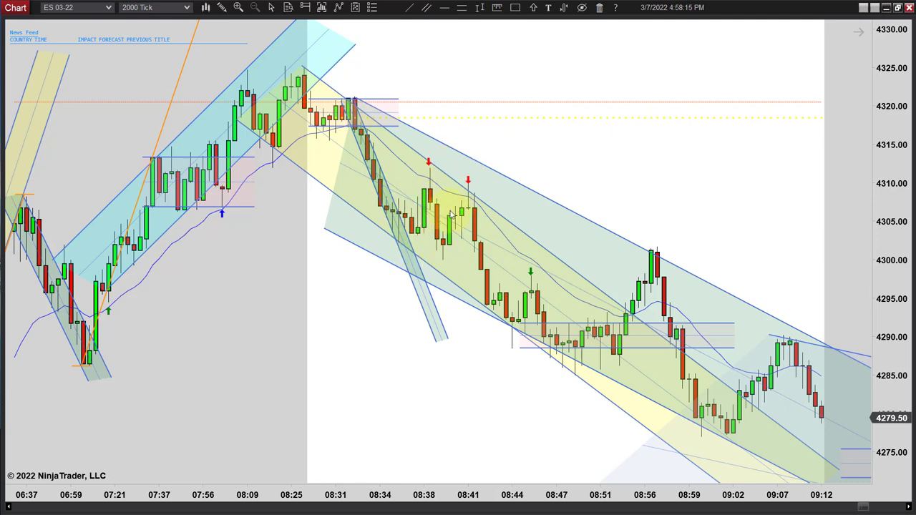
{"action": "left_click", "coordinate": [479, 7]}
{"action": "left_click_drag", "start_coordinate": [342, 96], "coordinate": [359, 96]}
{"action": "left_click", "coordinate": [435, 257]}
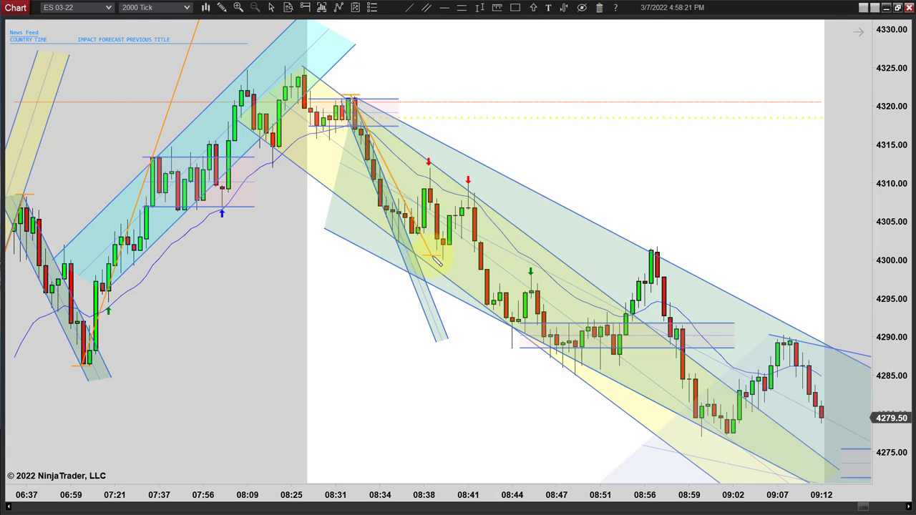
{"action": "left_click", "coordinate": [452, 185]}
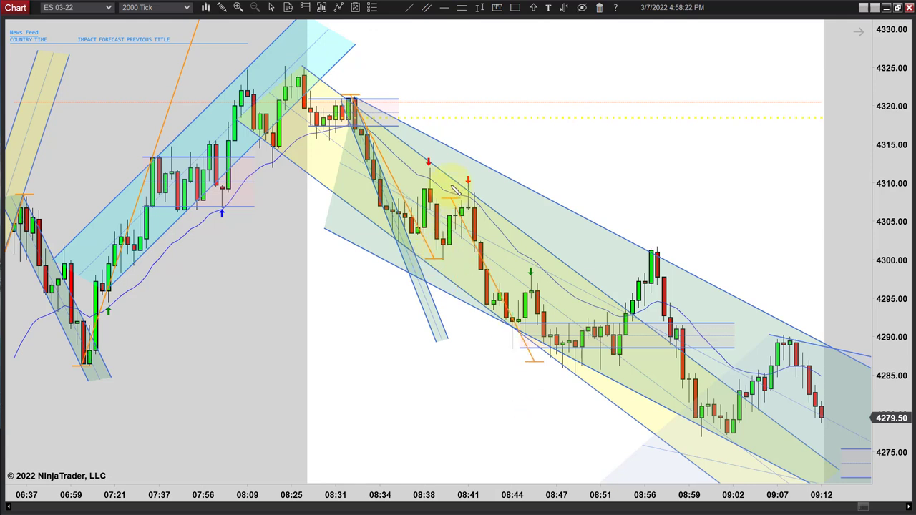
{"action": "left_click", "coordinate": [534, 349]}
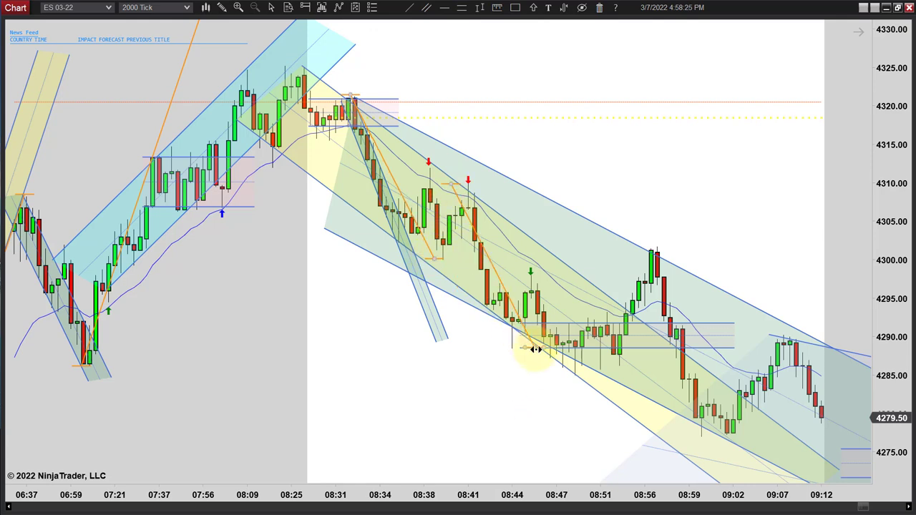
{"action": "left_click_drag", "start_coordinate": [536, 349], "coordinate": [737, 349]}
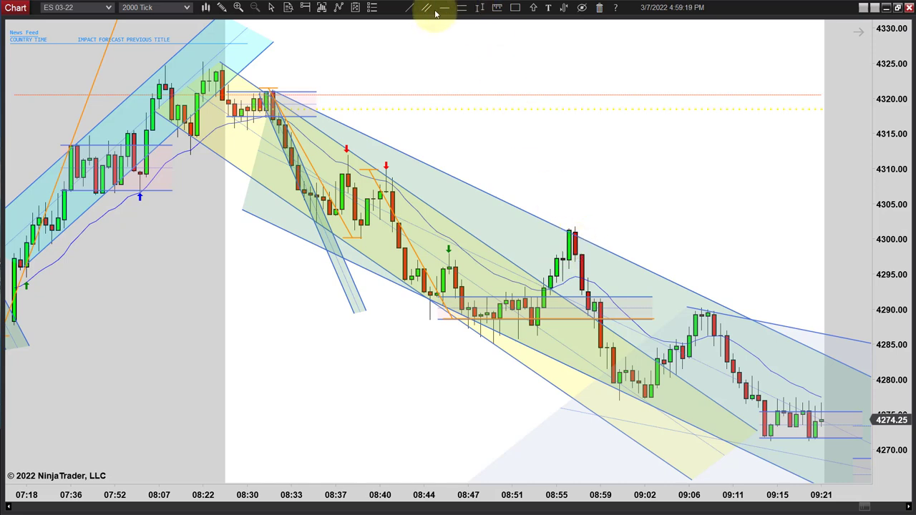
Step: Draw narrow trend channels around the 08:53 to 08:57 rally and around the sharp decline from its high near 4302 into 09:01
{"action": "left_click", "coordinate": [538, 336]}
{"action": "left_click", "coordinate": [584, 197]}
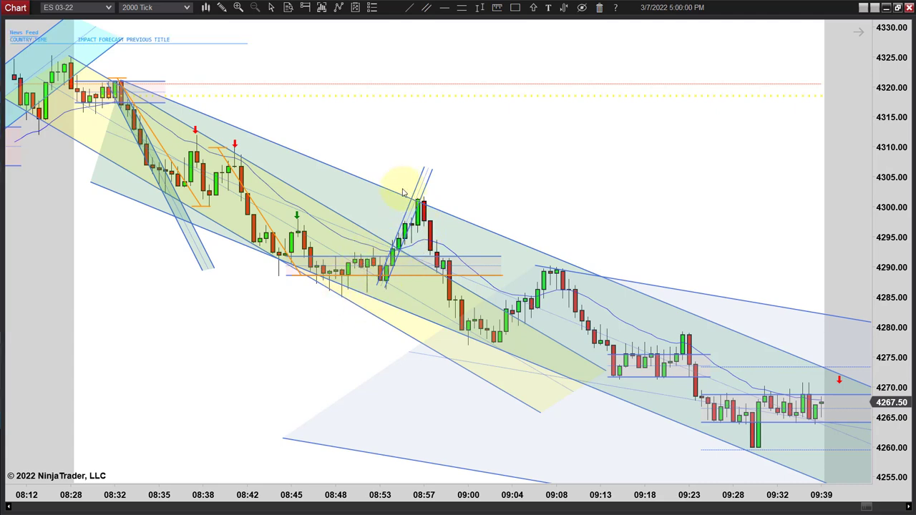
{"action": "scroll", "coordinate": [600, 191], "scroll_direction": "up", "scroll_amount": 2}
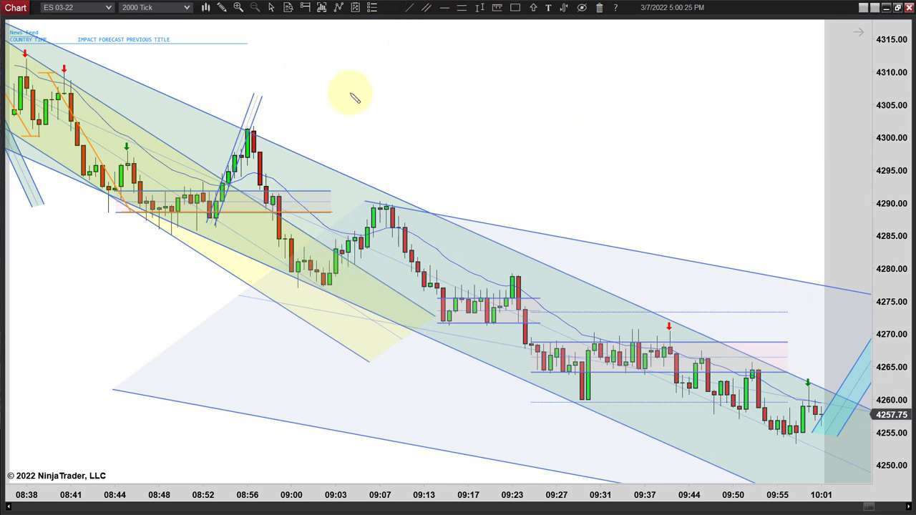
{"action": "left_click", "coordinate": [253, 130]}
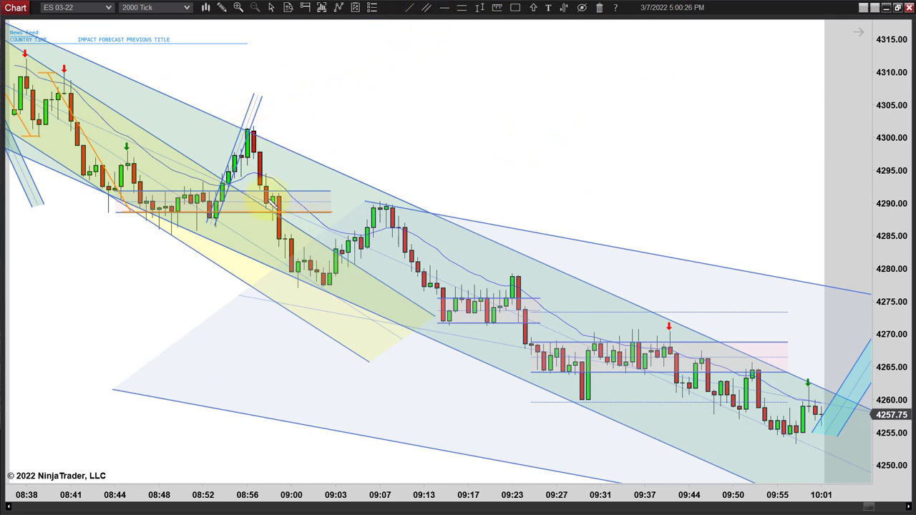
{"action": "left_click", "coordinate": [310, 310]}
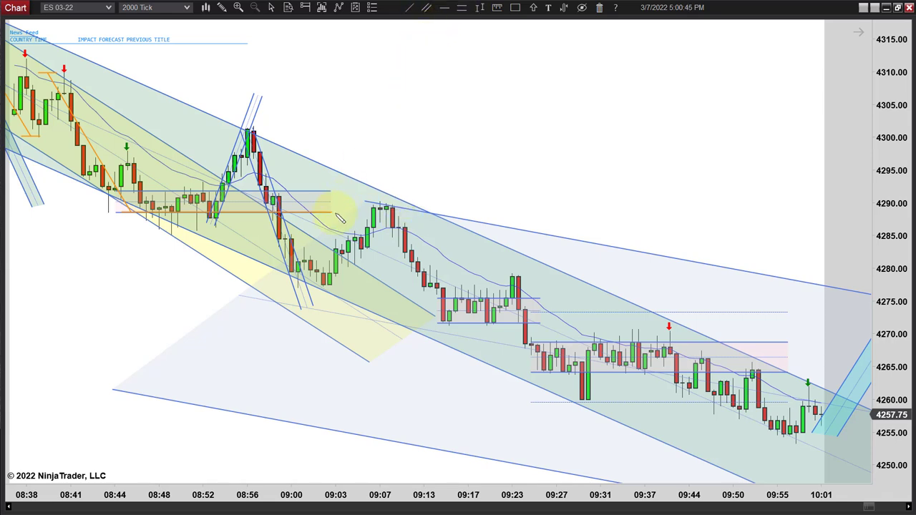
Step: Draw a narrow rising channel around the pullback rally from the 09:03 low near 4277 to the 09:08 high near 4290
{"action": "left_click", "coordinate": [328, 283]}
{"action": "left_click", "coordinate": [407, 176]}
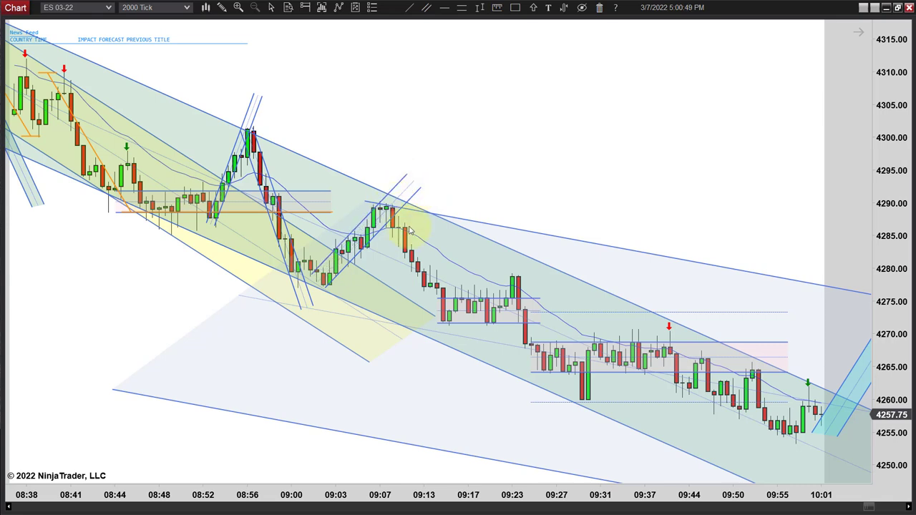
{"action": "left_click", "coordinate": [416, 179]}
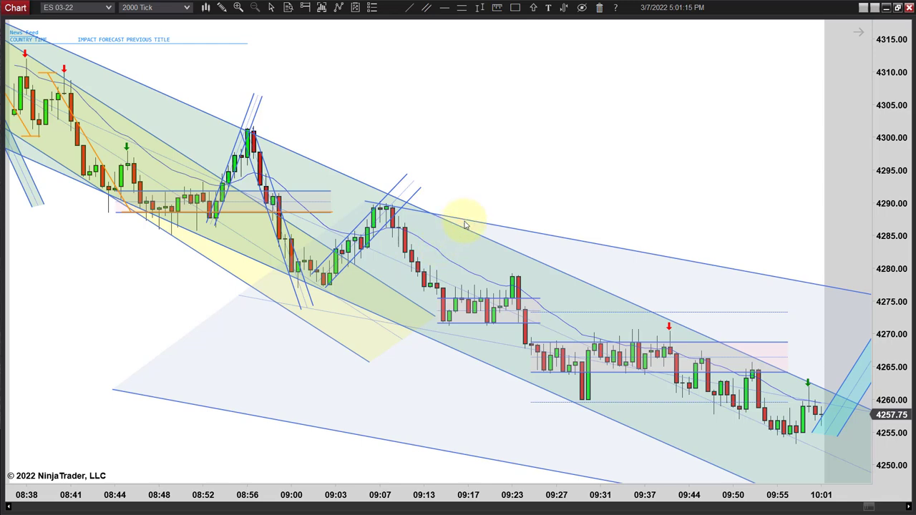
Step: Replace the red arrow above the 09:41 bar near 4271 with a green down arrow
{"action": "scroll", "coordinate": [440, 232], "scroll_direction": "down", "scroll_amount": 3}
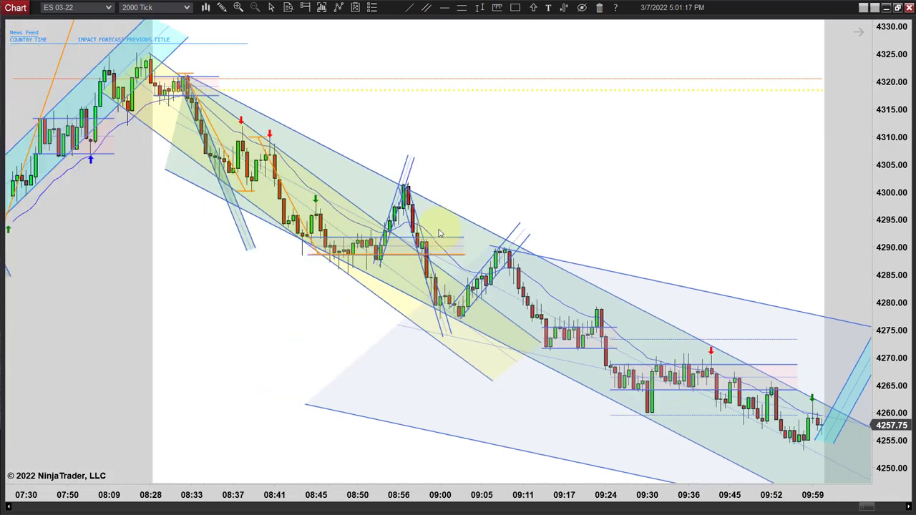
{"action": "scroll", "coordinate": [539, 295], "scroll_direction": "up", "scroll_amount": 3}
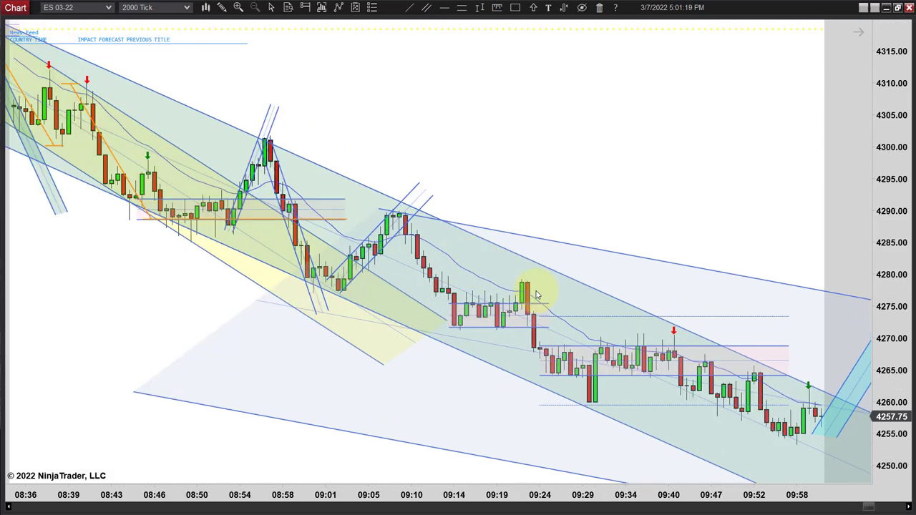
{"action": "scroll", "coordinate": [533, 294], "scroll_direction": "up", "scroll_amount": 1}
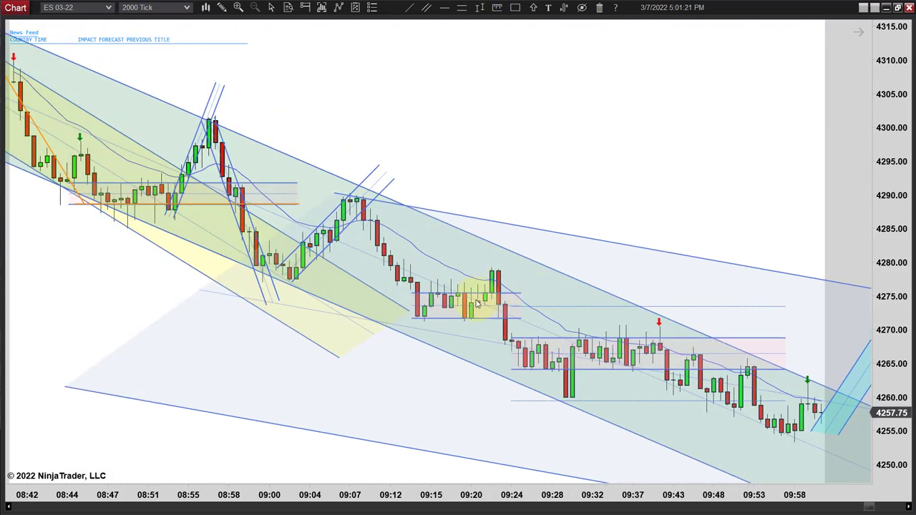
{"action": "scroll", "coordinate": [478, 304], "scroll_direction": "up", "scroll_amount": 1}
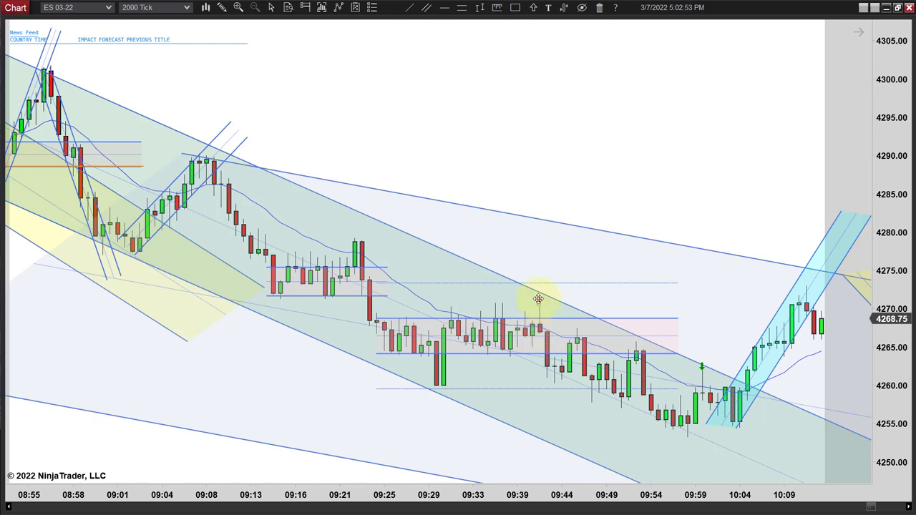
{"action": "left_click", "coordinate": [533, 9]}
{"action": "left_click", "coordinate": [569, 36]}
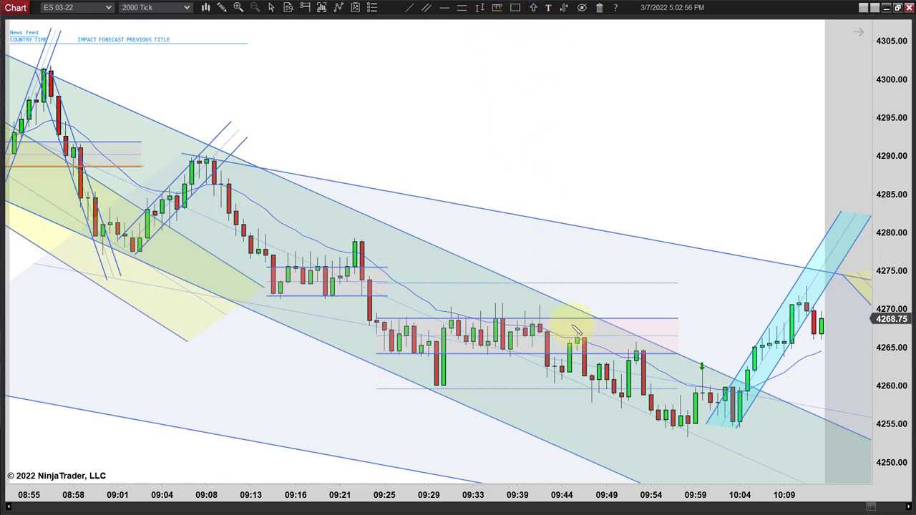
{"action": "left_click", "coordinate": [538, 301]}
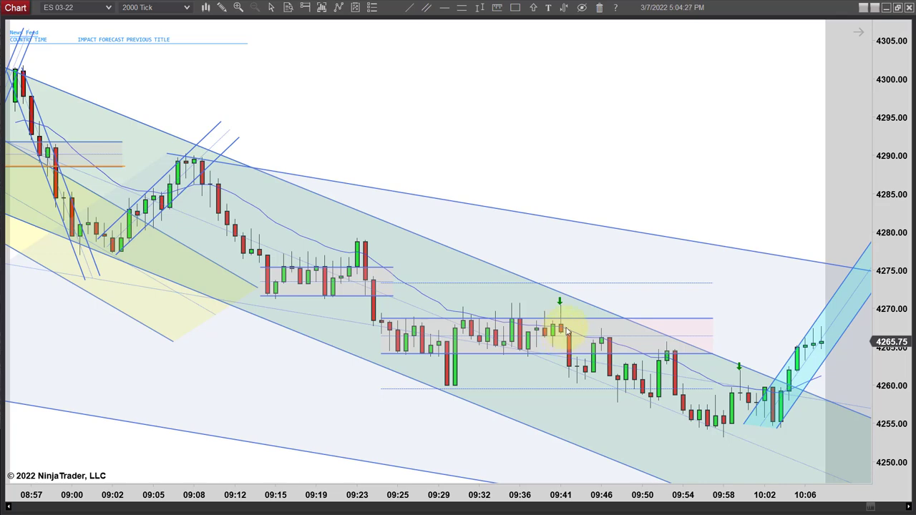
Step: Examine the price action after the 09:41 arrow, through the 10:00 channel breakout, the 10:19 high and the declines toward 11:50
{"action": "left_click_drag", "start_coordinate": [630, 177], "coordinate": [454, 210]}
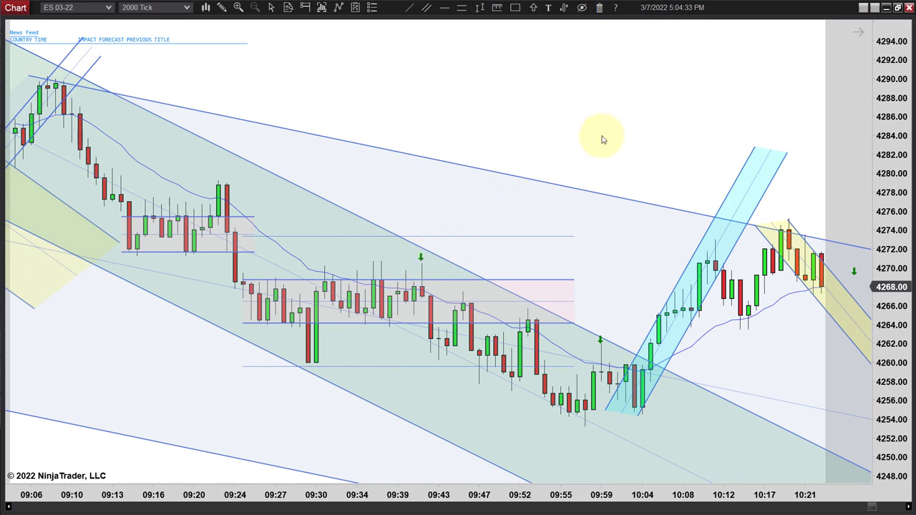
{"action": "scroll", "coordinate": [601, 132], "scroll_direction": "down", "scroll_amount": 3}
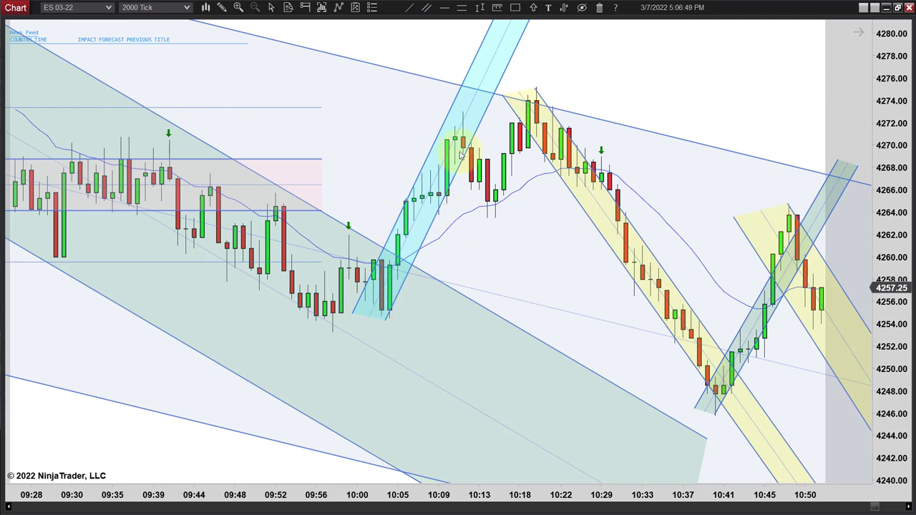
{"action": "scroll", "coordinate": [466, 137], "scroll_direction": "down", "scroll_amount": 2}
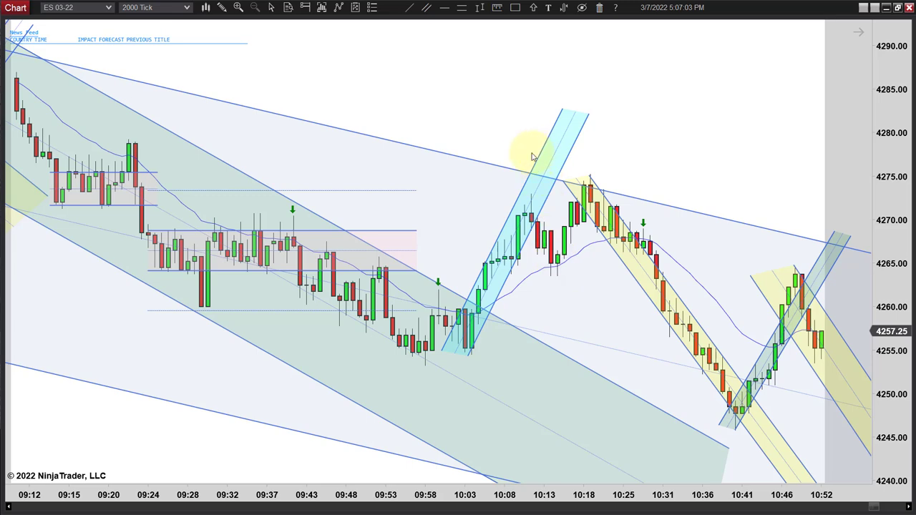
{"action": "scroll", "coordinate": [552, 178], "scroll_direction": "down", "scroll_amount": 2}
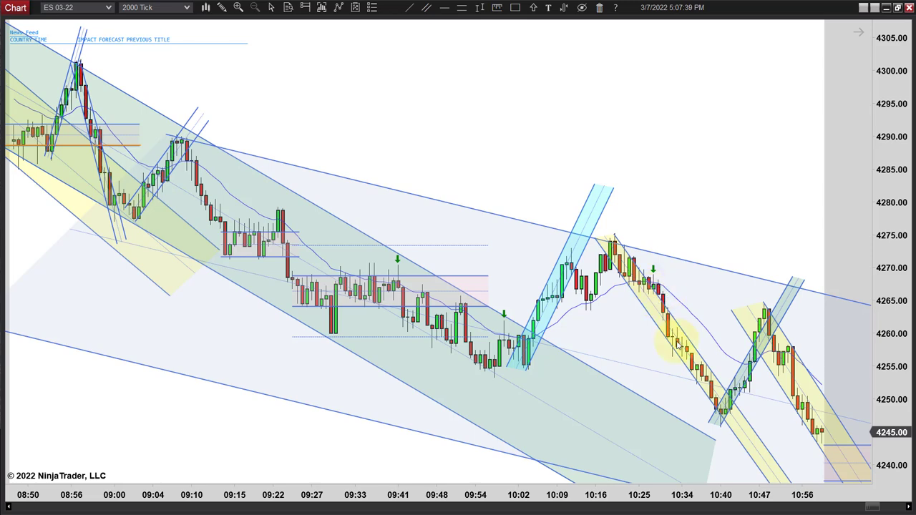
{"action": "scroll", "coordinate": [613, 199], "scroll_direction": "down", "scroll_amount": 3}
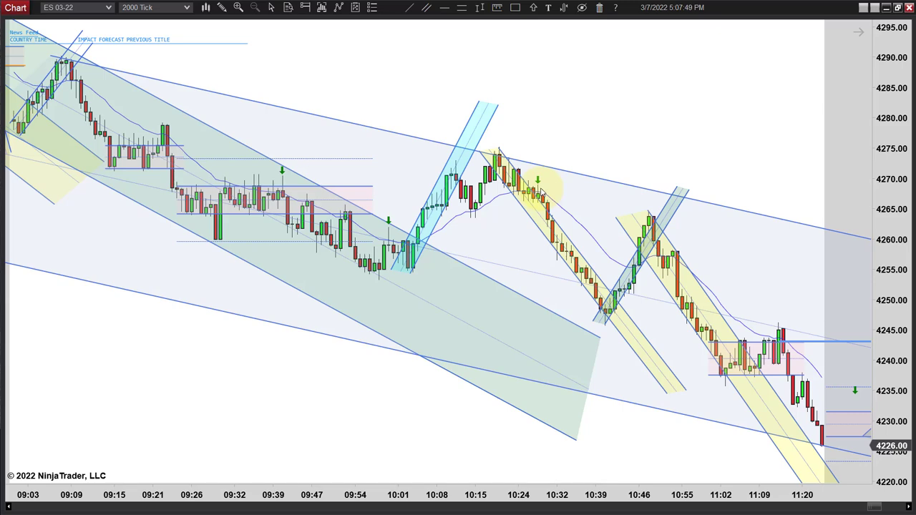
{"action": "scroll", "coordinate": [539, 188], "scroll_direction": "down", "scroll_amount": 2}
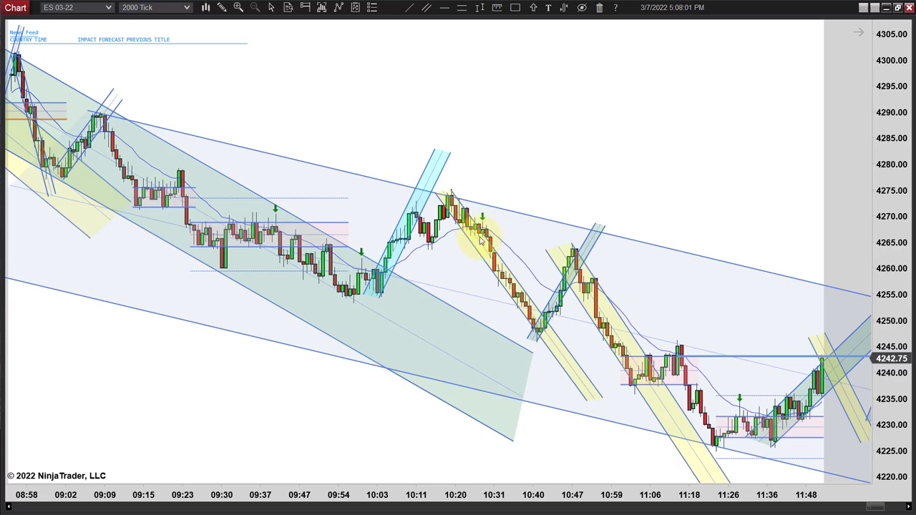
{"action": "scroll", "coordinate": [476, 242], "scroll_direction": "up", "scroll_amount": 3}
{"action": "scroll", "coordinate": [660, 461], "scroll_direction": "left", "scroll_amount": 5}
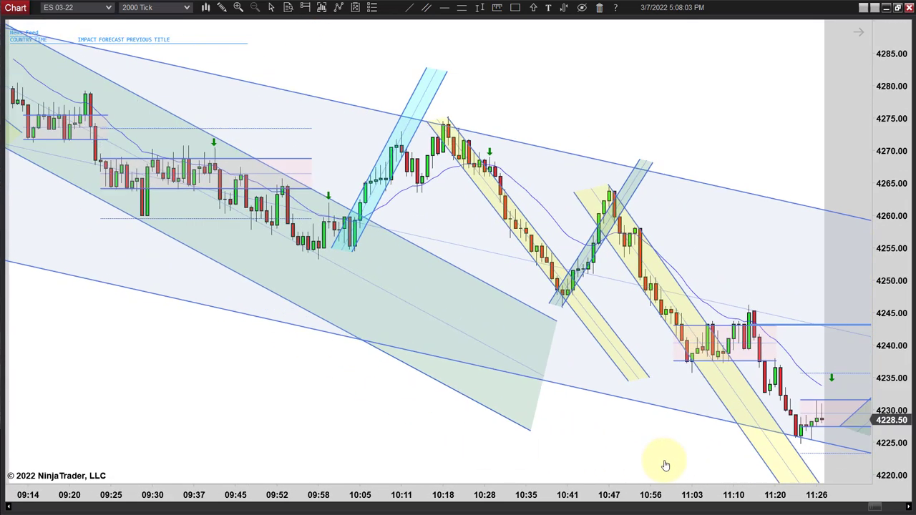
{"action": "scroll", "coordinate": [664, 465], "scroll_direction": "up", "scroll_amount": 2}
{"action": "scroll", "coordinate": [241, 421], "scroll_direction": "left", "scroll_amount": 4}
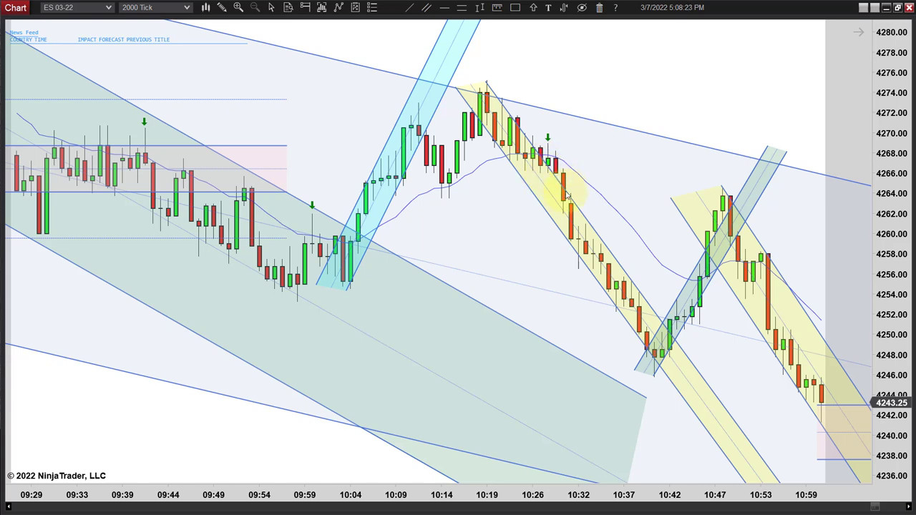
Step: Reshape the green channel around the 10:41 to 10:48 rally, giving it a slightly flatter slope and a narrower width
{"action": "left_click_drag", "start_coordinate": [599, 90], "coordinate": [233, 147]}
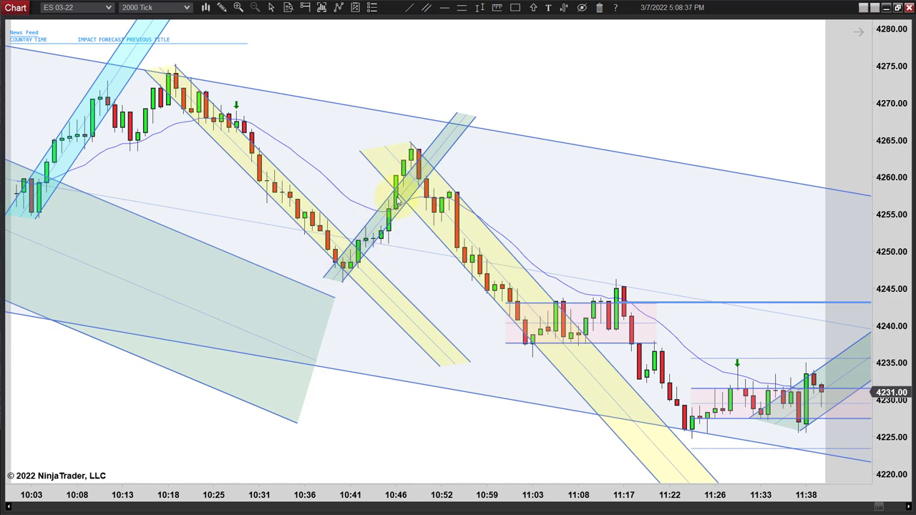
{"action": "left_click", "coordinate": [473, 118]}
{"action": "left_click_drag", "start_coordinate": [474, 117], "coordinate": [480, 125]}
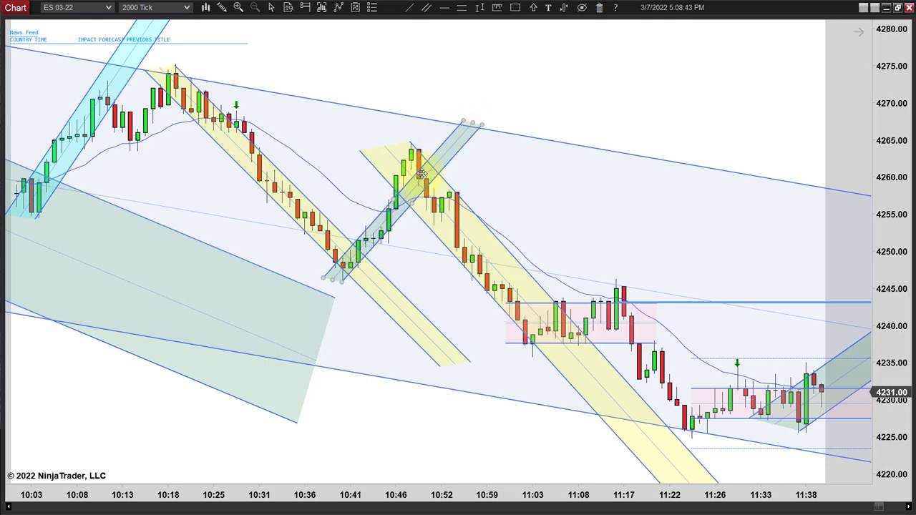
{"action": "left_click_drag", "start_coordinate": [462, 123], "coordinate": [453, 104]}
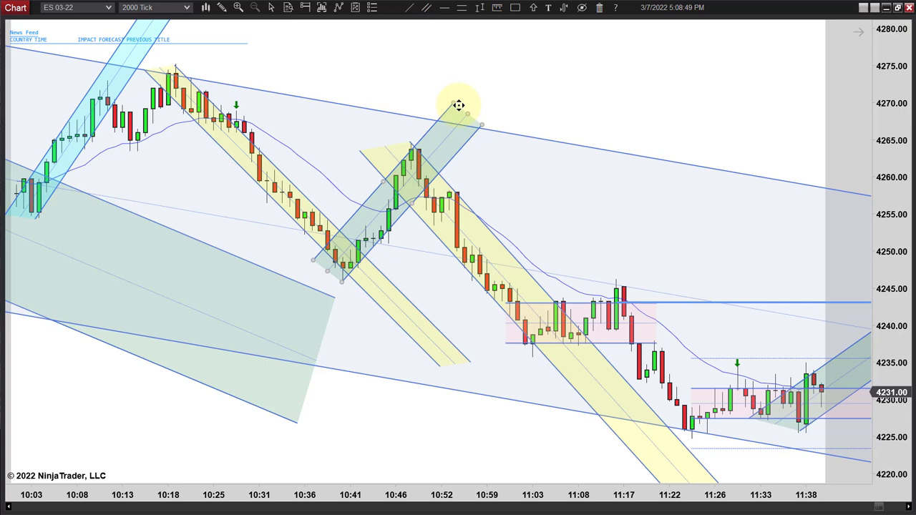
{"action": "left_click_drag", "start_coordinate": [455, 104], "coordinate": [470, 114]}
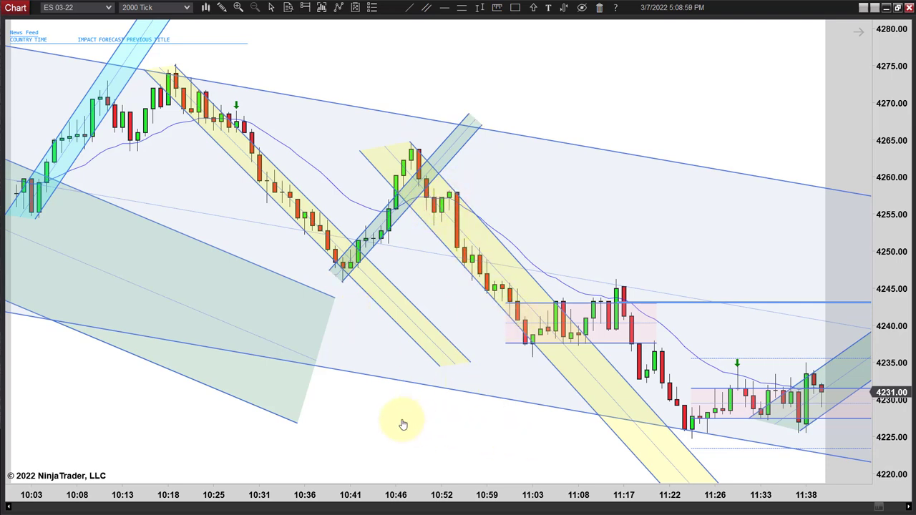
Step: Examine the decline to the 11:24 low and the swings into 12:12 against the broad descending channel and the thick blue line near 4243
{"action": "scroll", "coordinate": [415, 425], "scroll_direction": "down", "scroll_amount": 5}
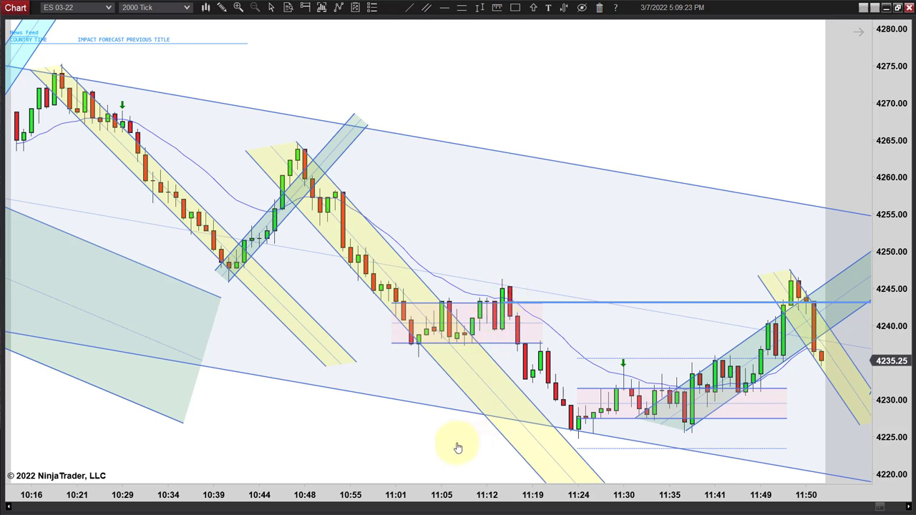
{"action": "left_click_drag", "start_coordinate": [470, 449], "coordinate": [433, 448]}
{"action": "left_click_drag", "start_coordinate": [607, 482], "coordinate": [579, 485]}
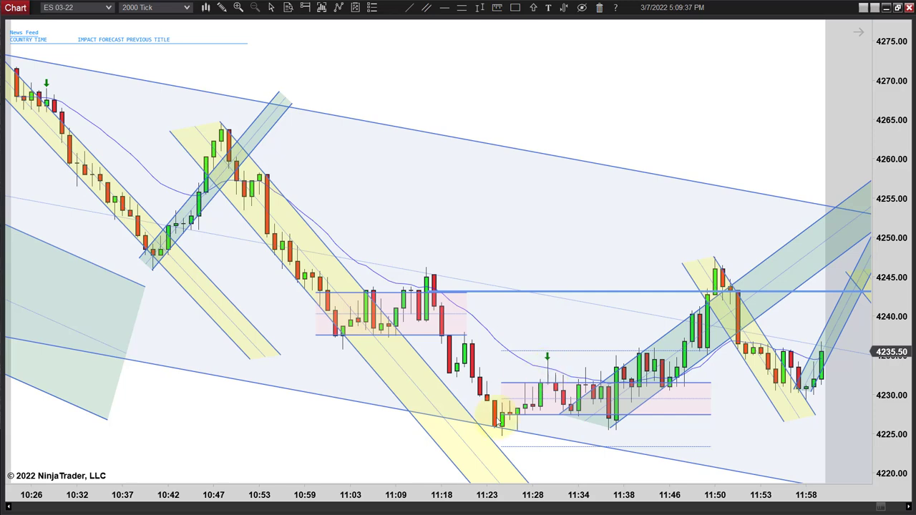
{"action": "scroll", "coordinate": [497, 415], "scroll_direction": "down", "scroll_amount": 5}
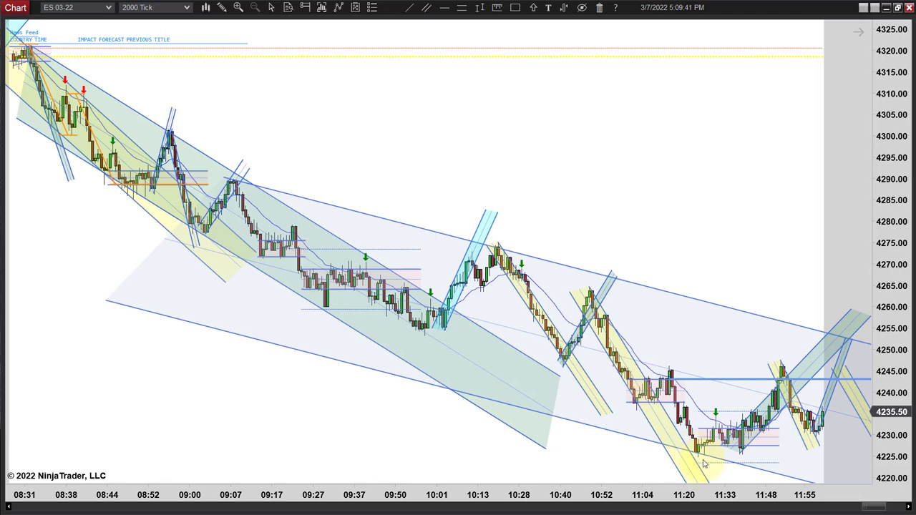
{"action": "left_click_drag", "start_coordinate": [614, 480], "coordinate": [557, 477]}
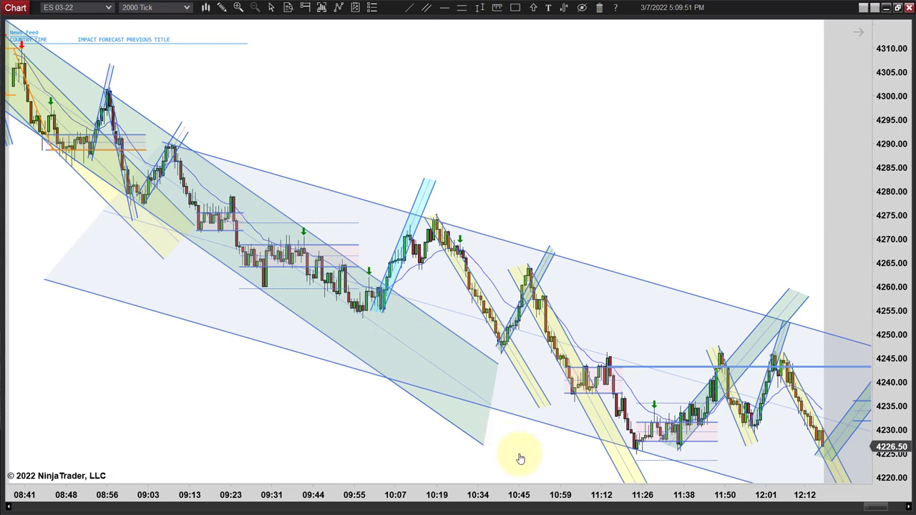
Step: Examine the swings from the 11:24 low into 13:00 against the thick blue line and the small trend channels
{"action": "scroll", "coordinate": [501, 304], "scroll_direction": "up", "scroll_amount": 3}
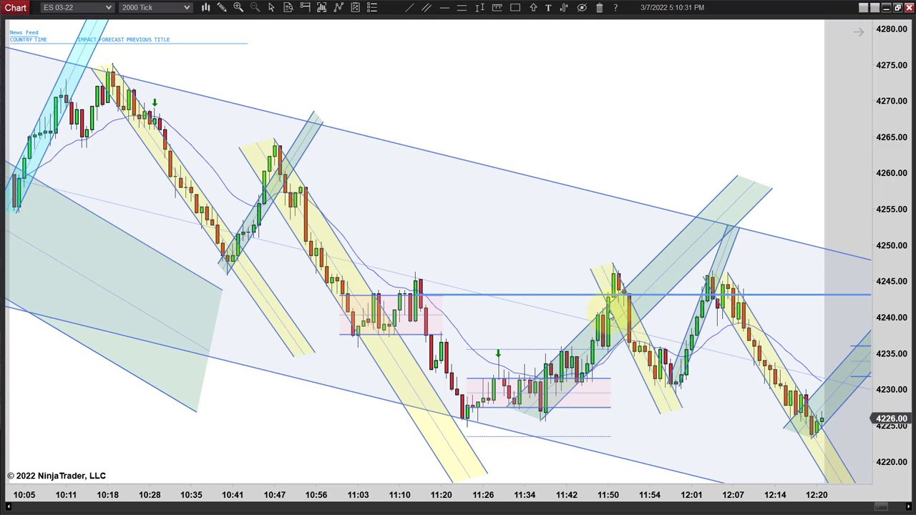
{"action": "scroll", "coordinate": [607, 315], "scroll_direction": "up", "scroll_amount": 1}
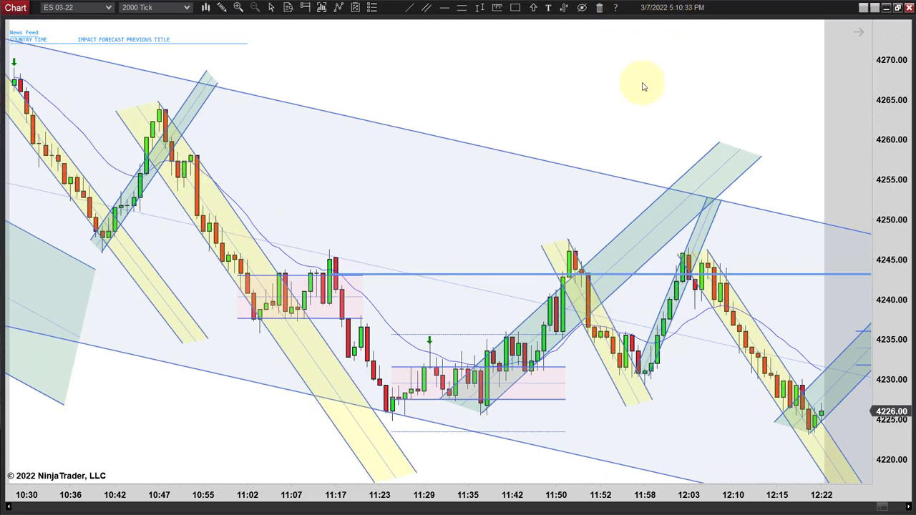
{"action": "left_click_drag", "start_coordinate": [658, 104], "coordinate": [622, 97]}
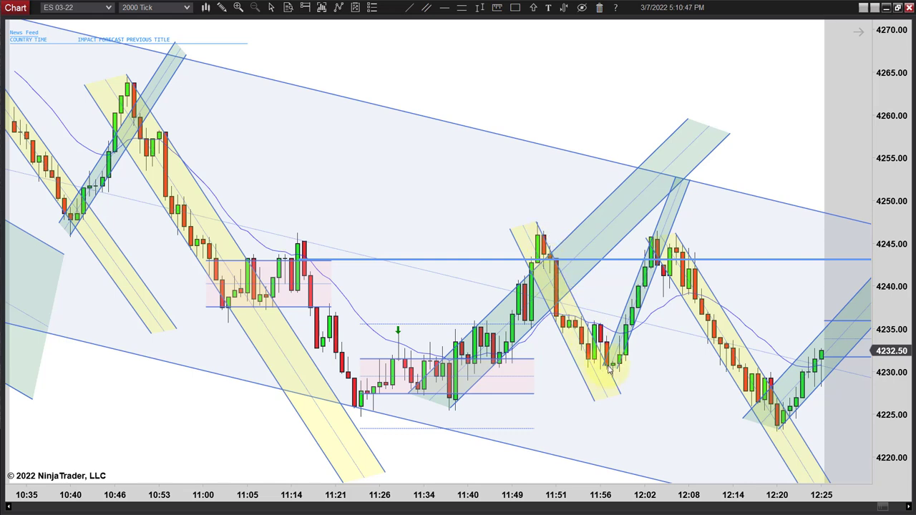
{"action": "scroll", "coordinate": [608, 366], "scroll_direction": "up", "scroll_amount": 1}
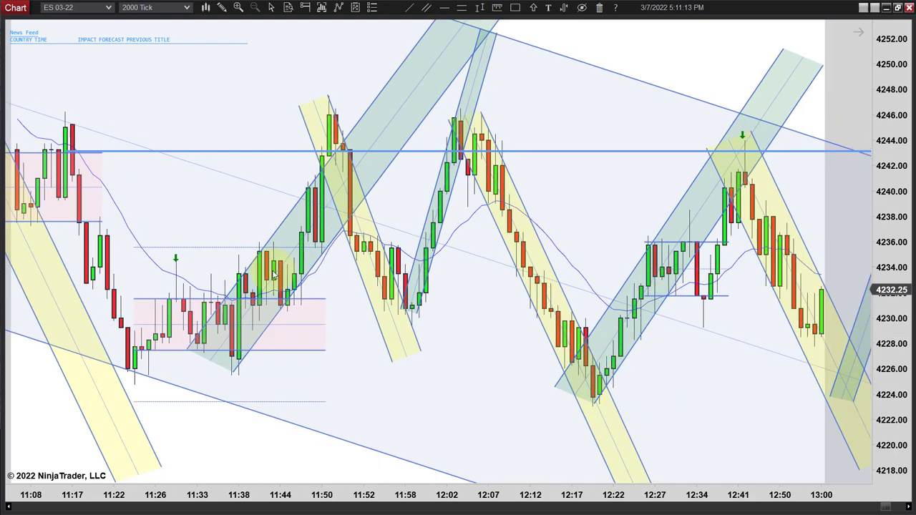
{"action": "scroll", "coordinate": [197, 276], "scroll_direction": "down", "scroll_amount": 3}
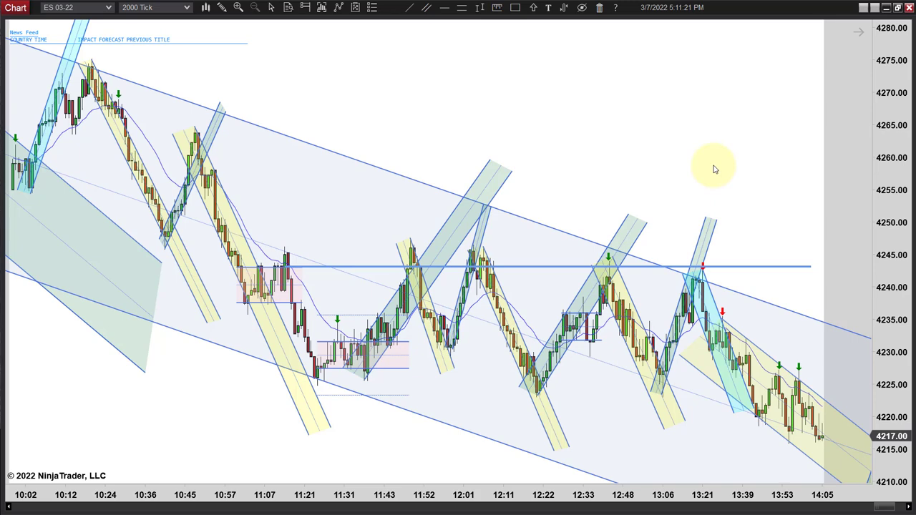
Step: Raise the thick blue horizontal line slightly to just under 4244, below the 12:41 swing high
{"action": "scroll", "coordinate": [714, 170], "scroll_direction": "up", "scroll_amount": 3}
{"action": "scroll", "coordinate": [714, 170], "scroll_direction": "up", "scroll_amount": 1}
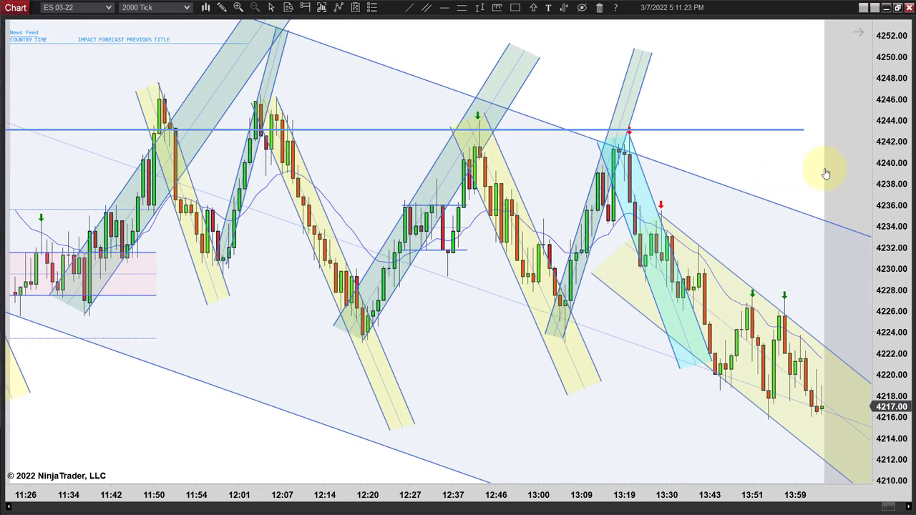
{"action": "left_click_drag", "start_coordinate": [821, 173], "coordinate": [847, 176]}
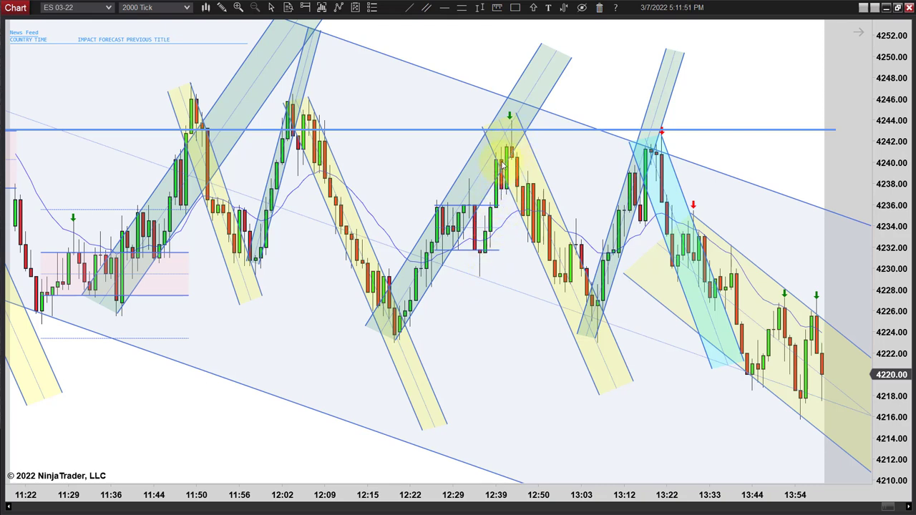
{"action": "left_click_drag", "start_coordinate": [516, 129], "coordinate": [515, 124]}
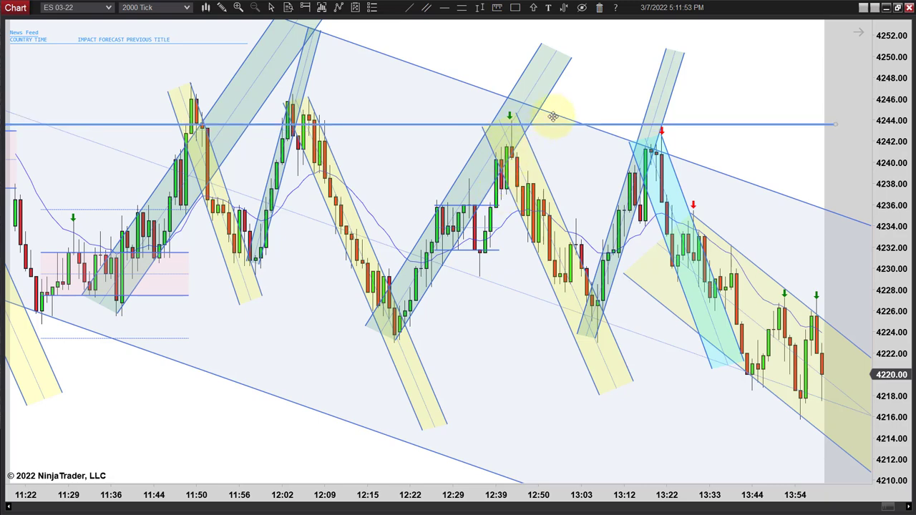
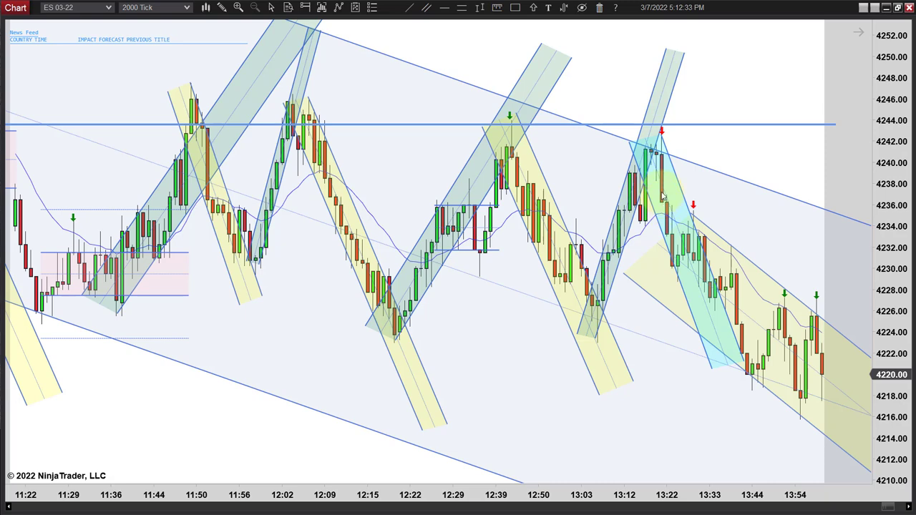
Step: Measure a short downward price distance with the Ruler at the 13:22 decline, near the moving average
{"action": "middle_click", "coordinate": [663, 195]}
{"action": "left_click", "coordinate": [495, 9]}
{"action": "left_click", "coordinate": [667, 208]}
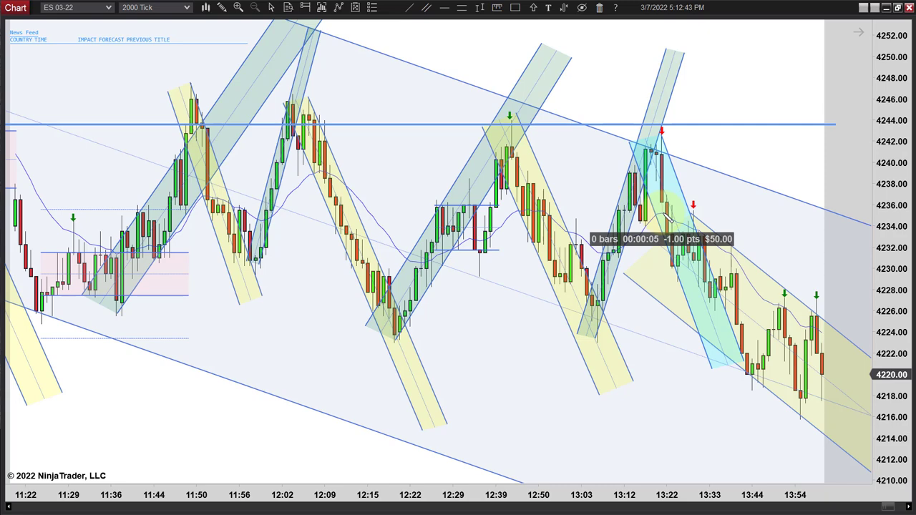
{"action": "key", "text": "Escape"}
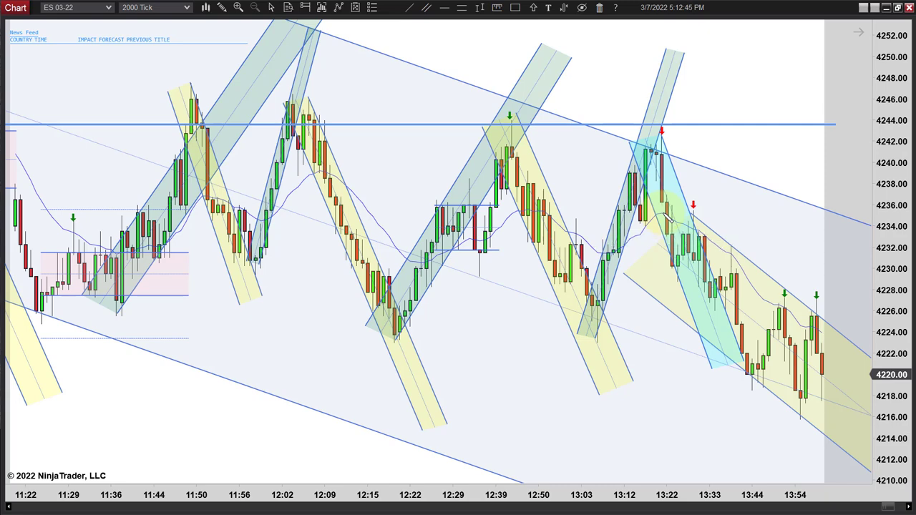
{"action": "left_click", "coordinate": [668, 156]}
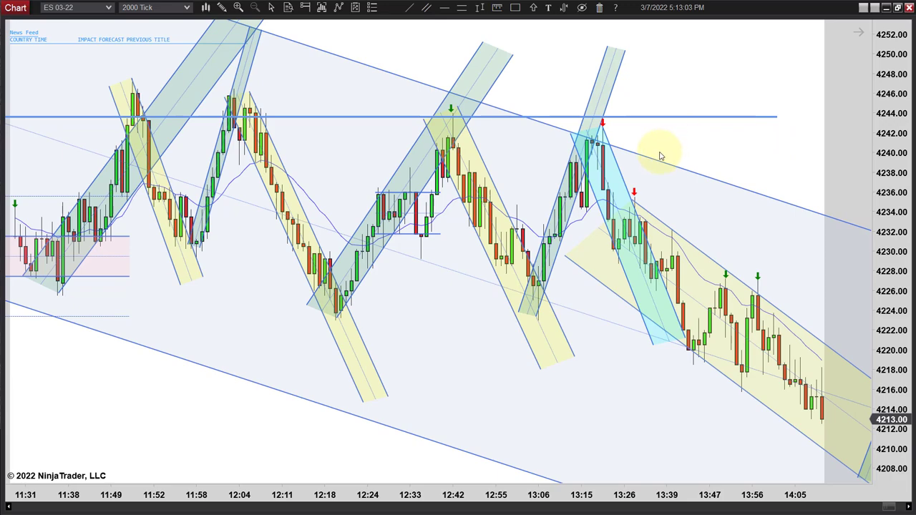
Step: Examine the decline from the 13:20 high through the yellow channel to the 14:17 low and the bounce into 14:46
{"action": "scroll", "coordinate": [692, 164], "scroll_direction": "down", "scroll_amount": 4}
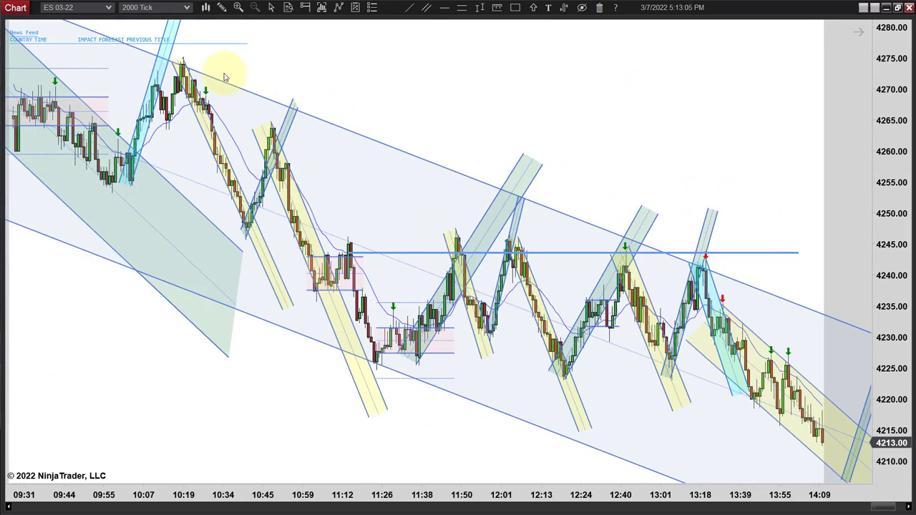
{"action": "scroll", "coordinate": [709, 276], "scroll_direction": "up", "scroll_amount": 4}
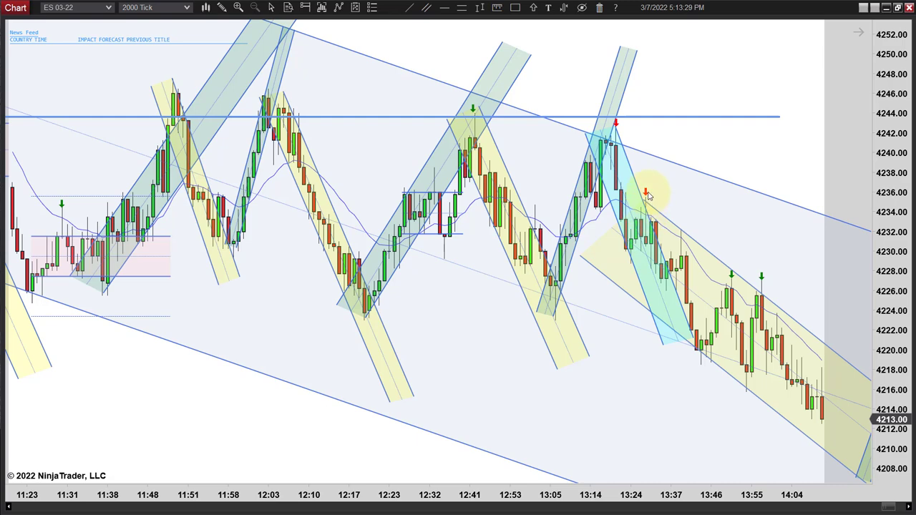
{"action": "scroll", "coordinate": [648, 195], "scroll_direction": "up", "scroll_amount": 3}
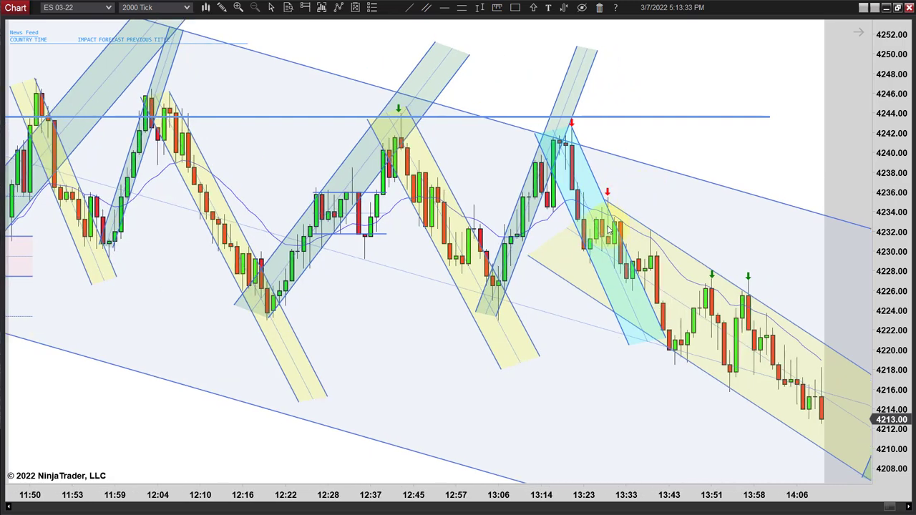
{"action": "scroll", "coordinate": [609, 229], "scroll_direction": "up", "scroll_amount": 2}
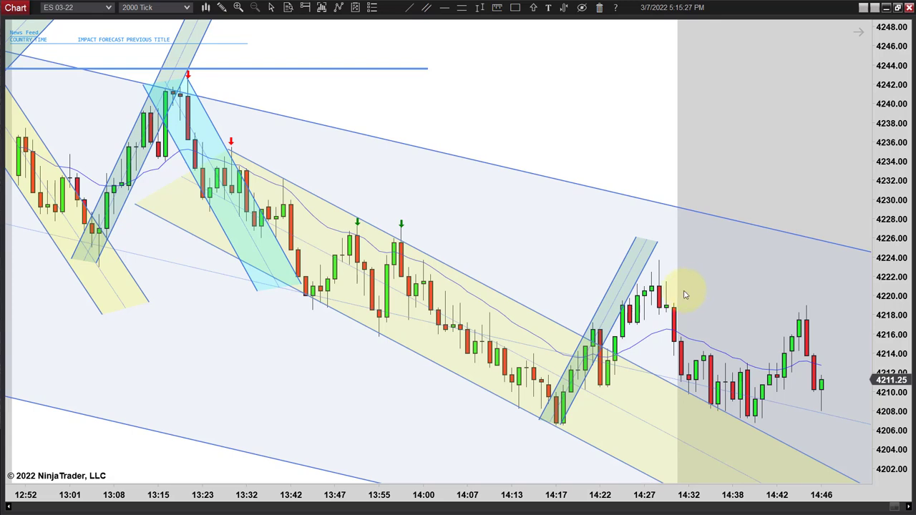
{"action": "scroll", "coordinate": [688, 308], "scroll_direction": "down", "scroll_amount": 3}
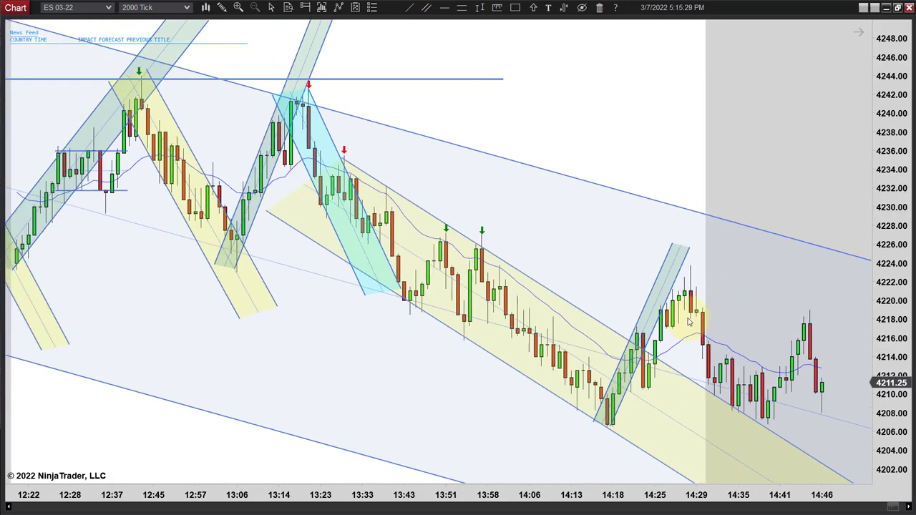
{"action": "scroll", "coordinate": [688, 322], "scroll_direction": "down", "scroll_amount": 5}
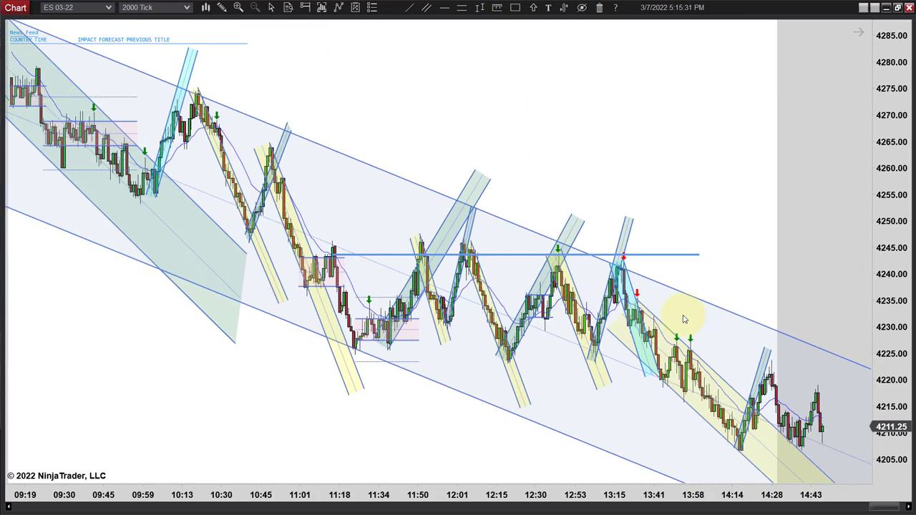
Step: Review the whole session against the broad descending channel, from the overnight rally before the open to the late-afternoon lows
{"action": "scroll", "coordinate": [683, 319], "scroll_direction": "down", "scroll_amount": 5}
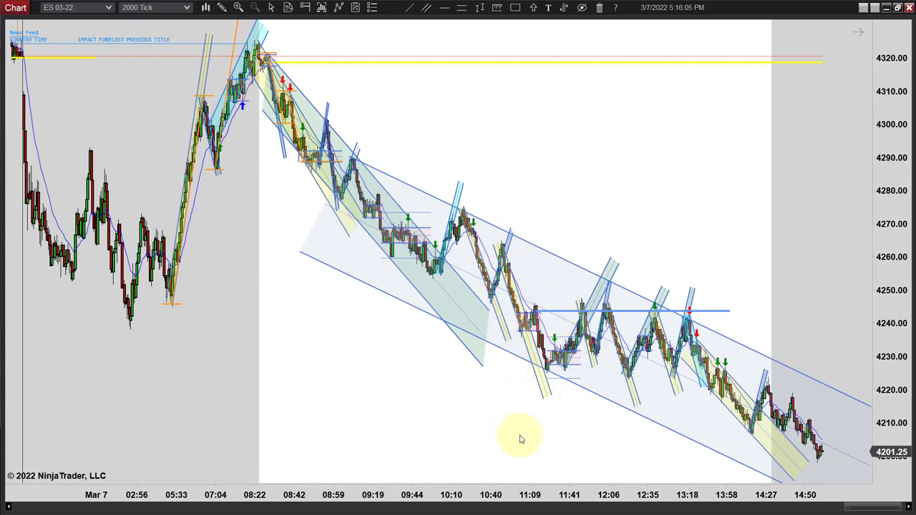
{"action": "scroll", "coordinate": [521, 438], "scroll_direction": "up", "scroll_amount": 1}
{"action": "scroll", "coordinate": [521, 438], "scroll_direction": "up", "scroll_amount": 1}
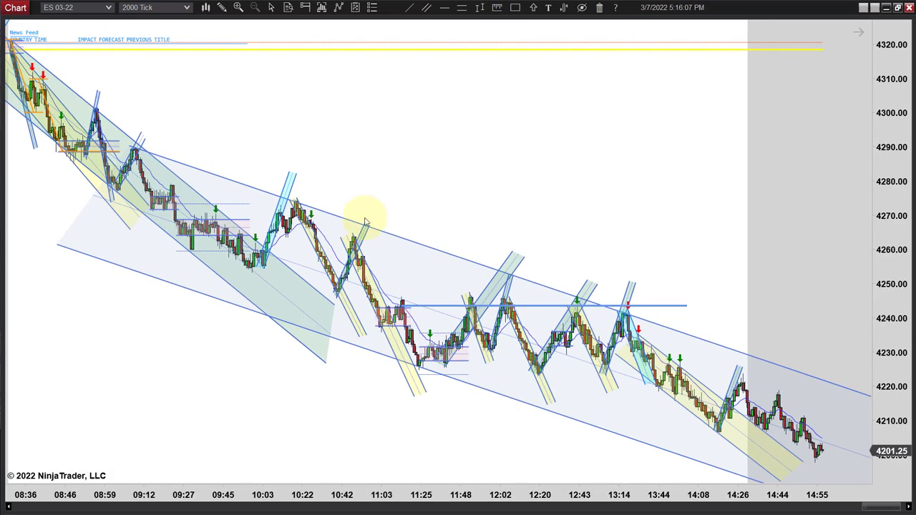
{"action": "scroll", "coordinate": [371, 445], "scroll_direction": "down", "scroll_amount": 2}
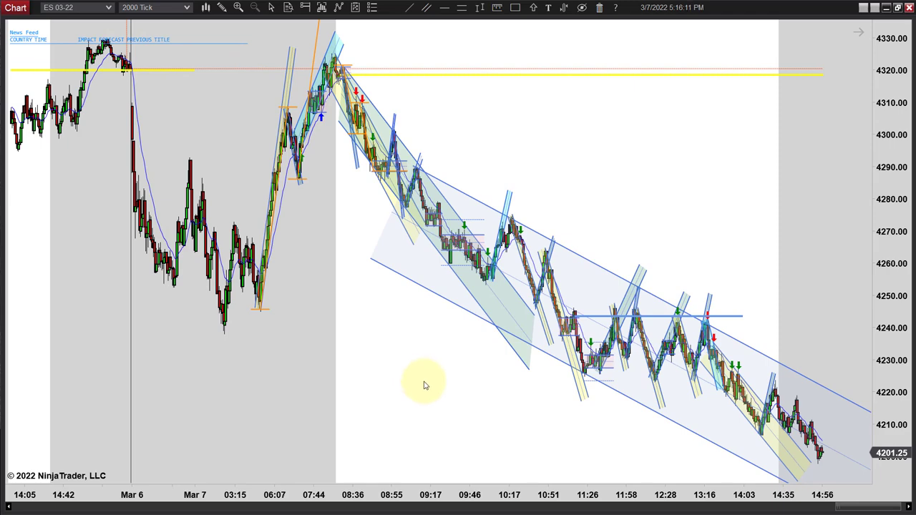
{"action": "left_click_drag", "start_coordinate": [435, 370], "coordinate": [284, 99]}
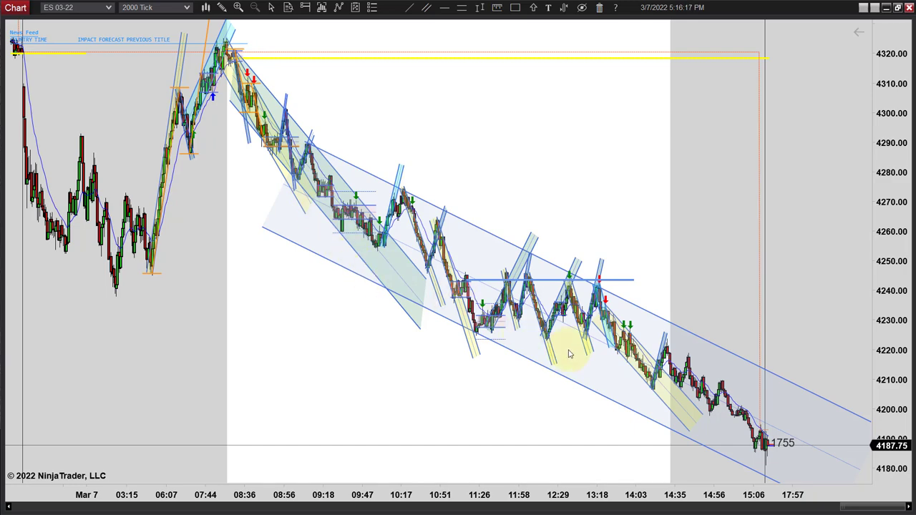
{"action": "scroll", "coordinate": [569, 350], "scroll_direction": "up", "scroll_amount": 2}
{"action": "scroll", "coordinate": [569, 351], "scroll_direction": "up", "scroll_amount": 2}
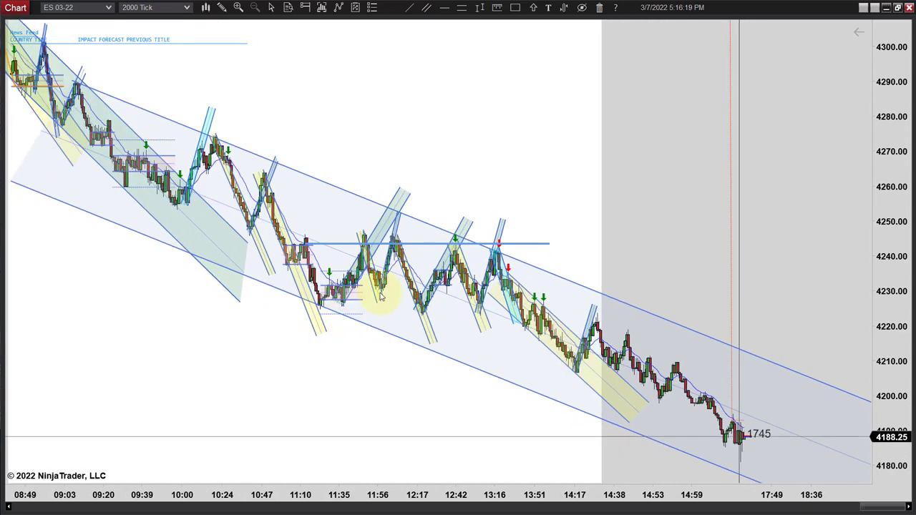
{"action": "scroll", "coordinate": [479, 293], "scroll_direction": "up", "scroll_amount": 2}
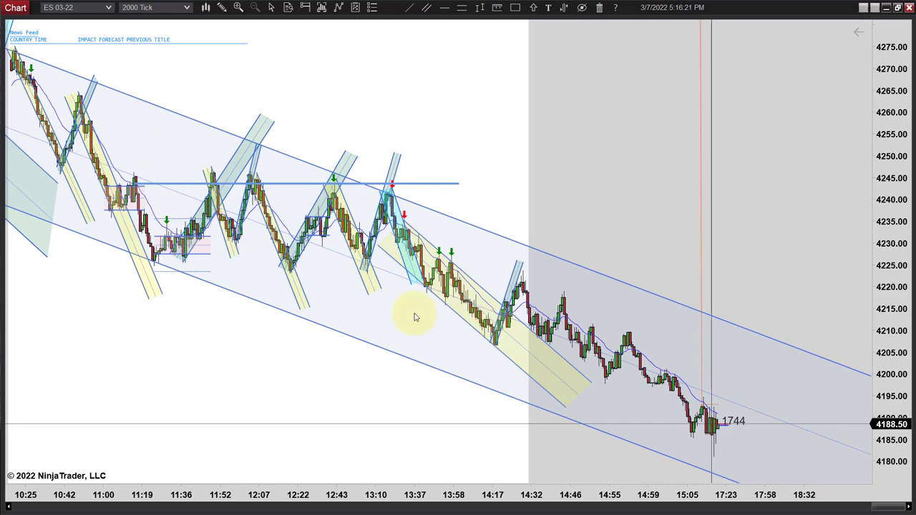
{"action": "left_click_drag", "start_coordinate": [259, 383], "coordinate": [438, 372]}
{"action": "scroll", "coordinate": [368, 395], "scroll_direction": "up", "scroll_amount": 1}
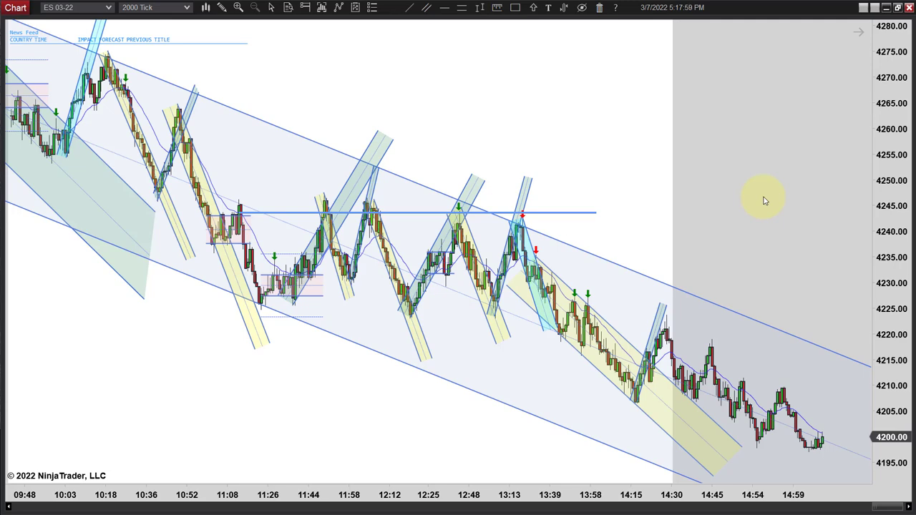
{"action": "scroll", "coordinate": [587, 144], "scroll_direction": "down", "scroll_amount": 5}
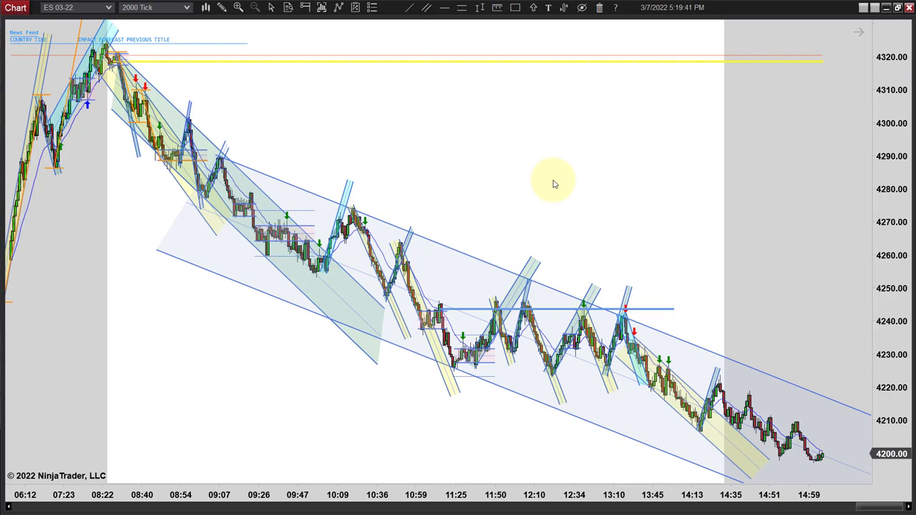
{"action": "scroll", "coordinate": [554, 184], "scroll_direction": "up", "scroll_amount": 2}
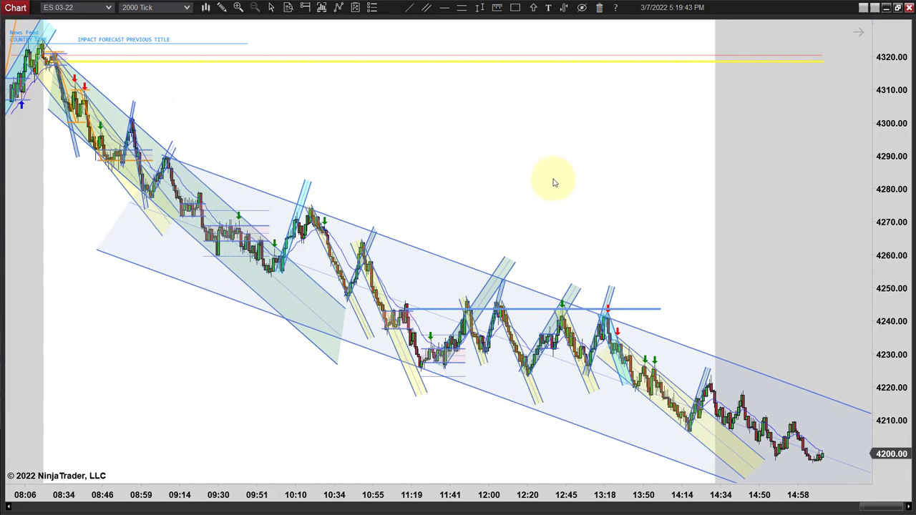